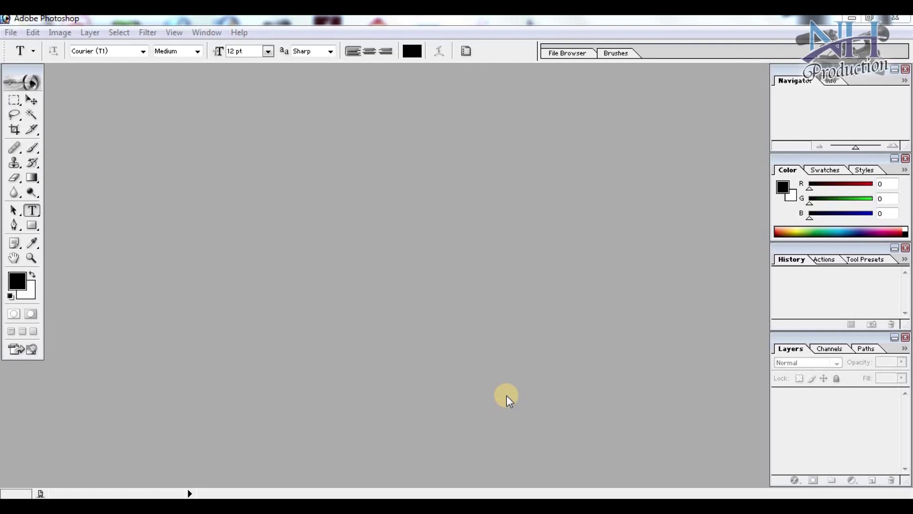
{"action": "double_click", "coordinate": [508, 305]}
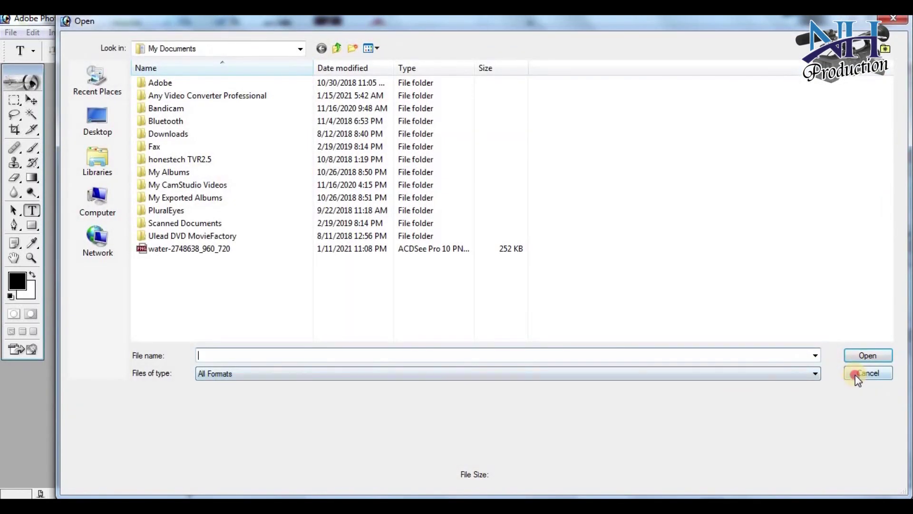
{"action": "left_click", "coordinate": [861, 373]}
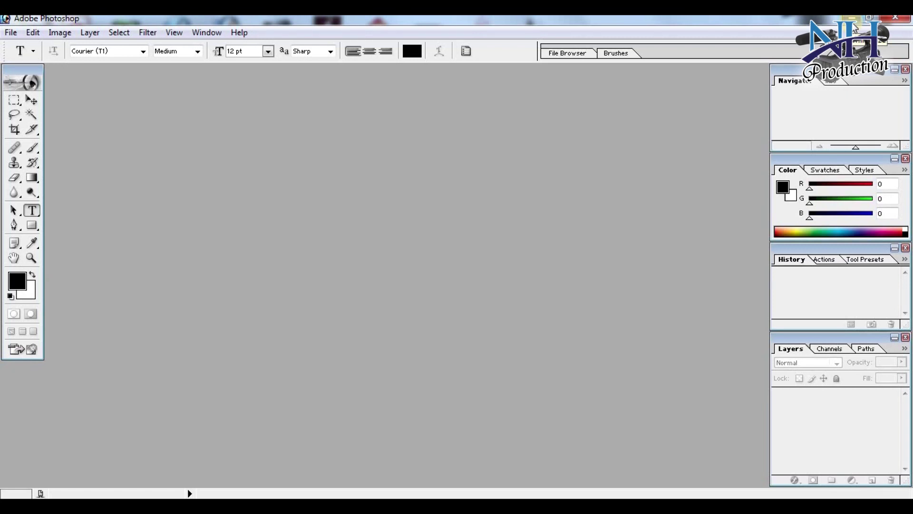
Switch to the desktop and pick out the wedding couple PNG, the landscape images and a rose petal image
{"action": "left_click", "coordinate": [853, 18]}
{"action": "left_click_drag", "start_coordinate": [595, 247], "coordinate": [529, 132]}
{"action": "left_click", "coordinate": [528, 30], "text": "ctrl"}
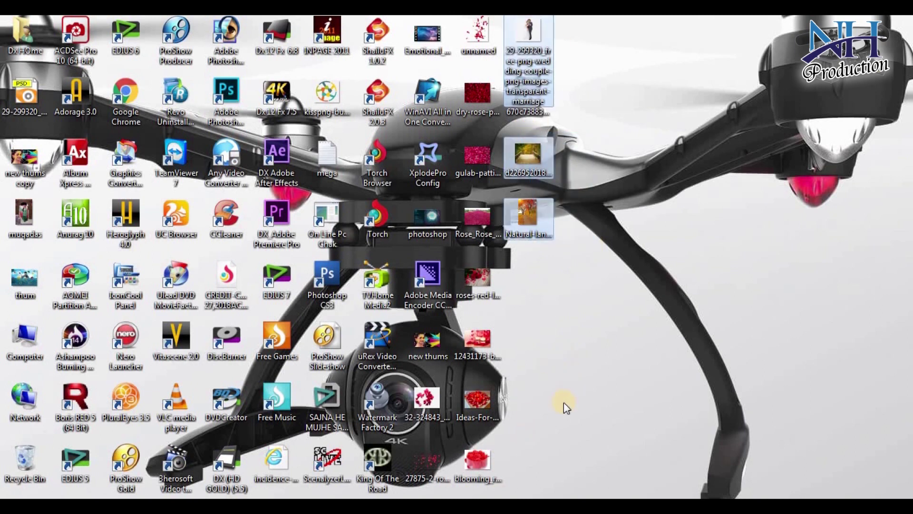
{"action": "left_click_drag", "start_coordinate": [530, 422], "coordinate": [530, 423]}
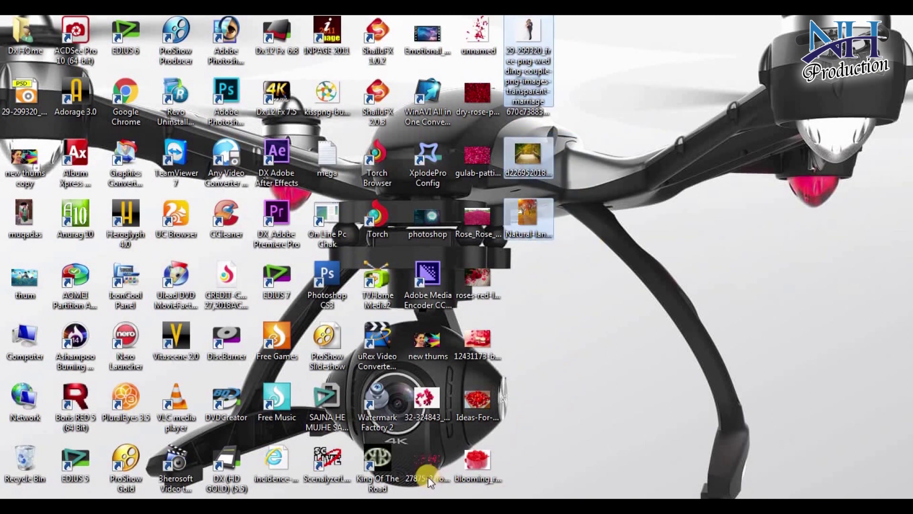
{"action": "left_click", "coordinate": [429, 396], "text": "ctrl"}
{"action": "left_click_drag", "start_coordinate": [521, 216], "coordinate": [505, 471]}
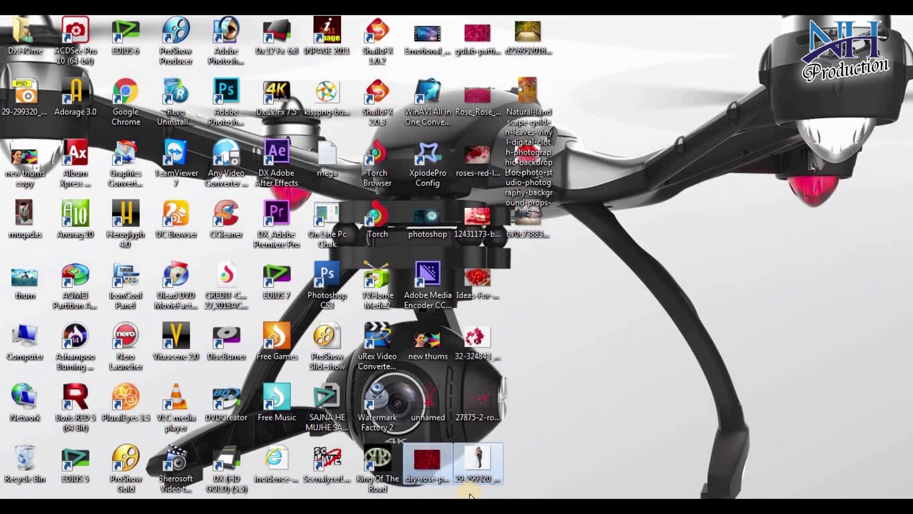
Select the wedding couple, landscape, unnamed and 27875-2 rose petal images on the desktop and try to open them in Photoshop
{"action": "left_click", "coordinate": [485, 457]}
{"action": "left_click_drag", "start_coordinate": [586, 295], "coordinate": [552, 152]}
{"action": "left_click", "coordinate": [530, 35]}
{"action": "left_click", "coordinate": [526, 109], "text": "ctrl"}
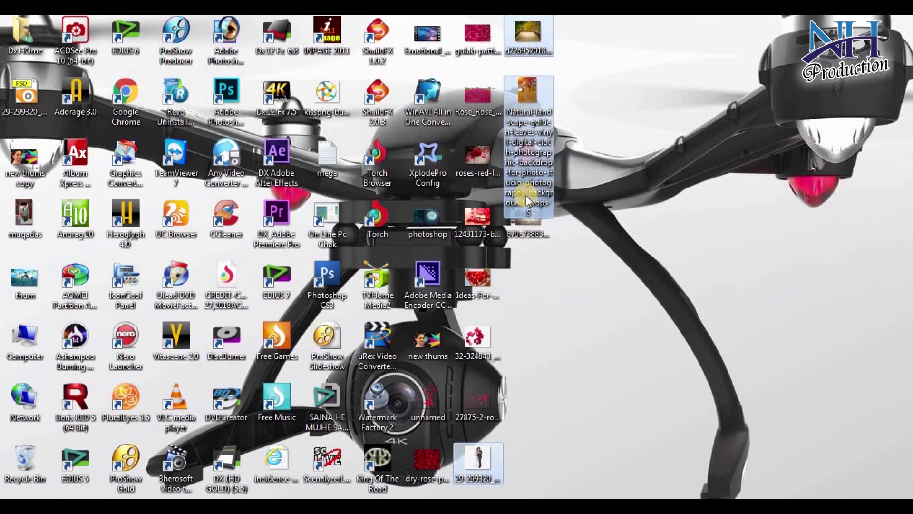
{"action": "left_click", "coordinate": [423, 462], "text": "ctrl"}
{"action": "left_click", "coordinate": [445, 385], "text": "ctrl"}
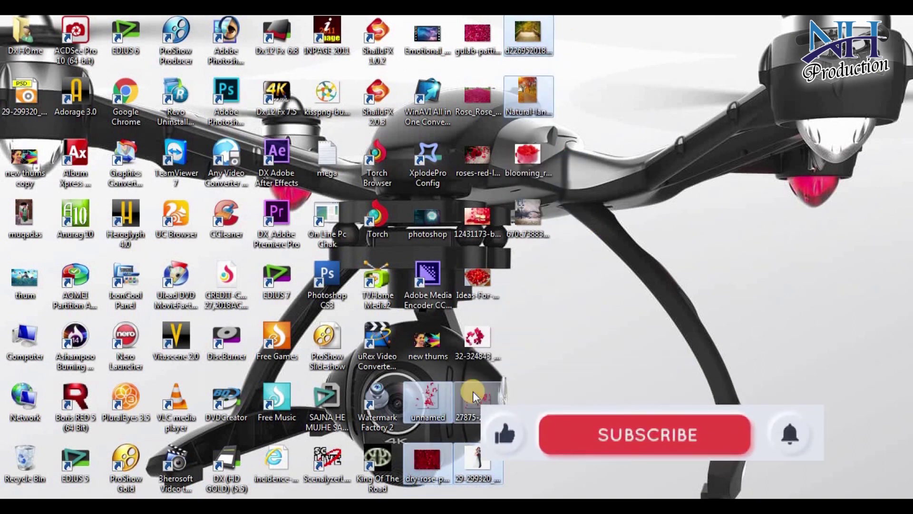
{"action": "left_click", "coordinate": [473, 388], "text": "ctrl"}
{"action": "left_click", "coordinate": [441, 444], "text": "ctrl"}
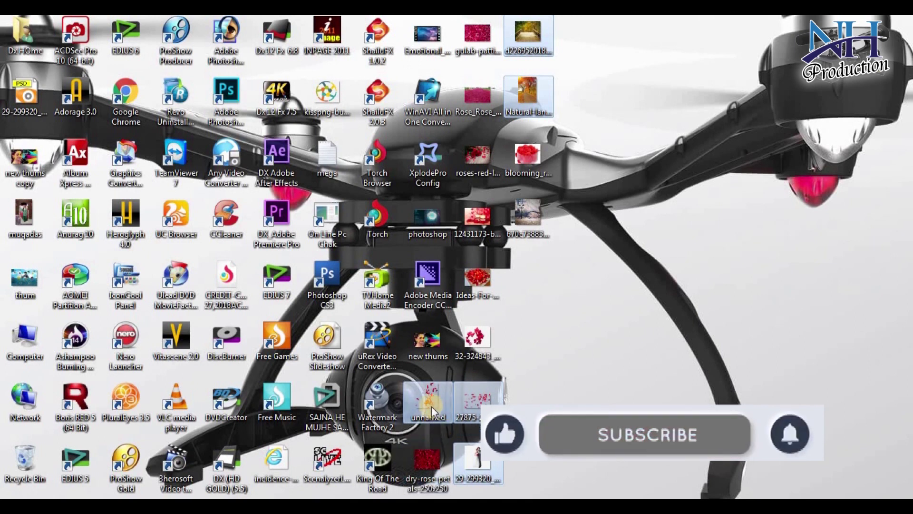
{"action": "left_click_drag", "start_coordinate": [429, 460], "coordinate": [411, 251]}
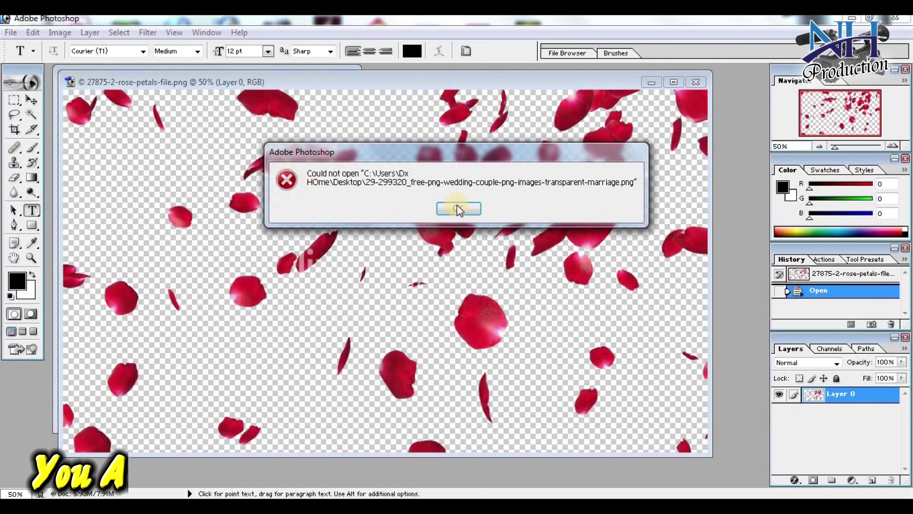
{"action": "left_click", "coordinate": [458, 207]}
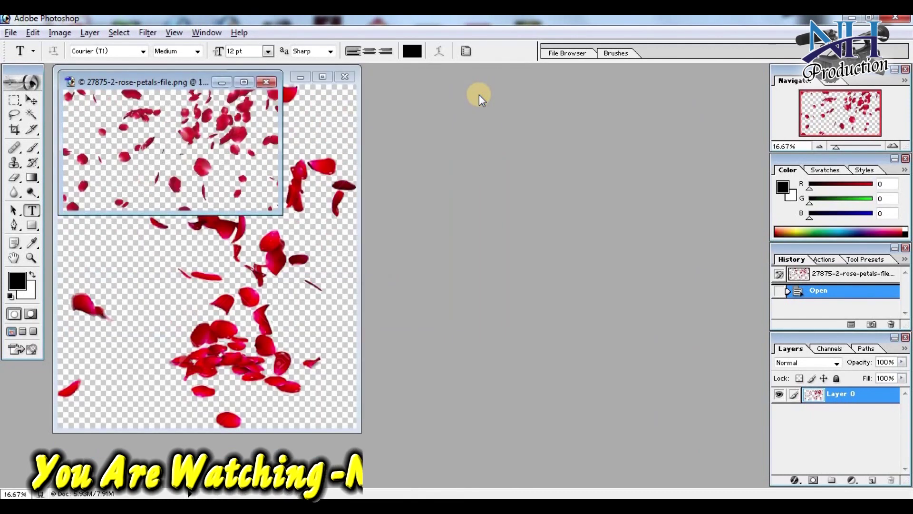
Bring unnamed.png to the front and reduce its zoom to 33.33%
{"action": "left_click", "coordinate": [168, 236]}
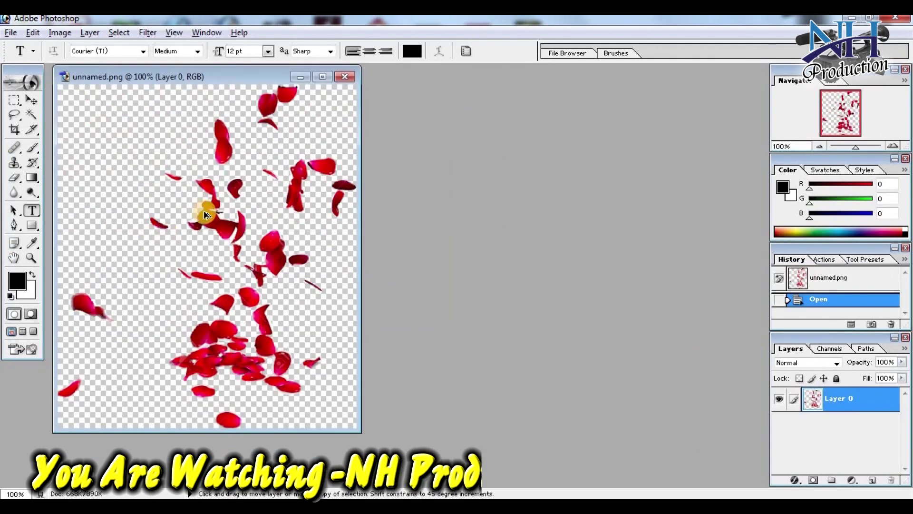
{"action": "key", "text": "ctrl+minus"}
{"action": "key", "text": "ctrl+minus"}
{"action": "key", "text": "ctrl+minus"}
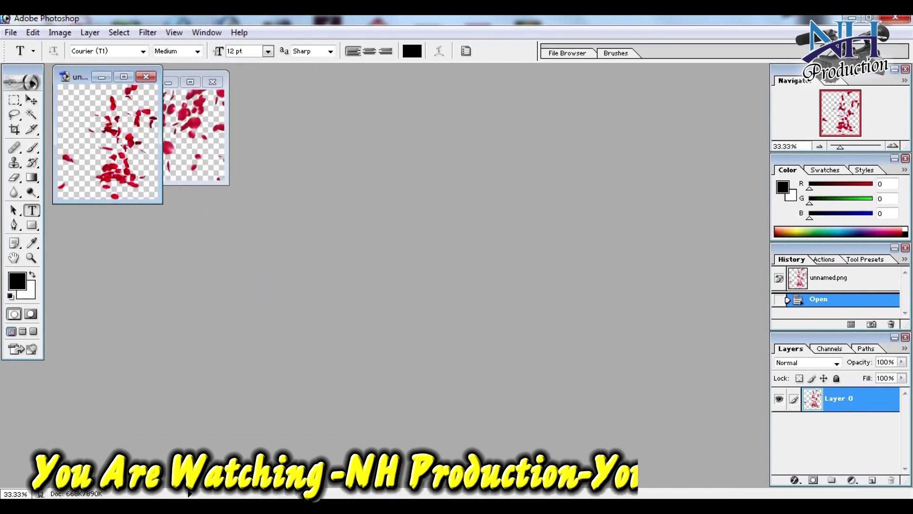
Select the two landscape images on the desktop and try to open both in Photoshop
{"action": "left_click", "coordinate": [852, 18]}
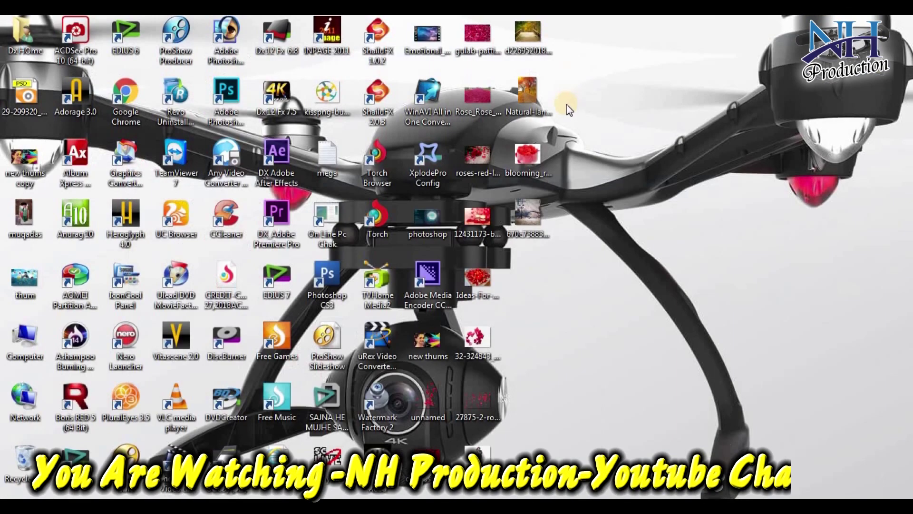
{"action": "left_click", "coordinate": [536, 101], "text": "ctrl"}
{"action": "left_click", "coordinate": [531, 30], "text": "ctrl"}
{"action": "left_click_drag", "start_coordinate": [537, 95], "coordinate": [380, 229]}
{"action": "left_click", "coordinate": [470, 209]}
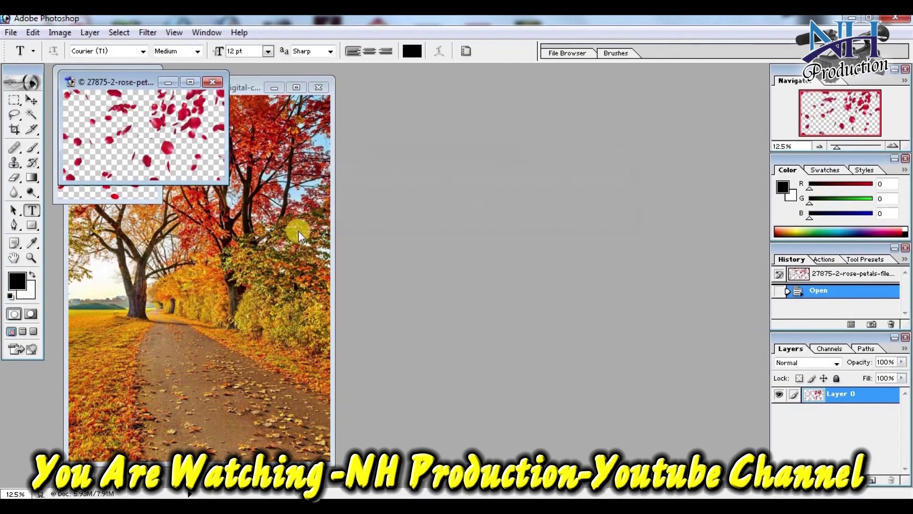
Reduce the zoom of the rose petals document and of the autumn landscape document to shrink their windows
{"action": "key", "text": "ctrl+minus"}
{"action": "key", "text": "ctrl+minus"}
{"action": "left_click", "coordinate": [209, 247]}
{"action": "key", "text": "ctrl+minus"}
{"action": "key", "text": "ctrl+minus"}
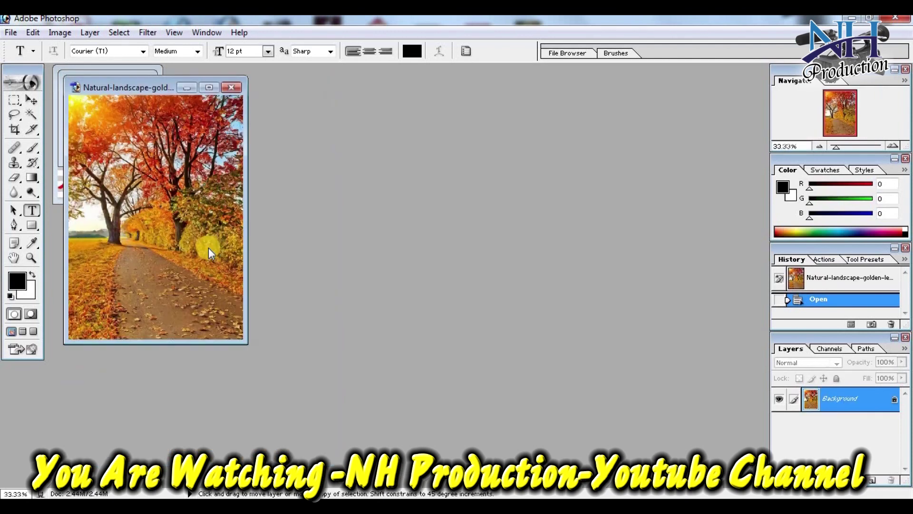
Open the 29-299320 wedding couple PSD from the desktop beside the landscape image and convert its Background to a regular layer
{"action": "left_click", "coordinate": [852, 18]}
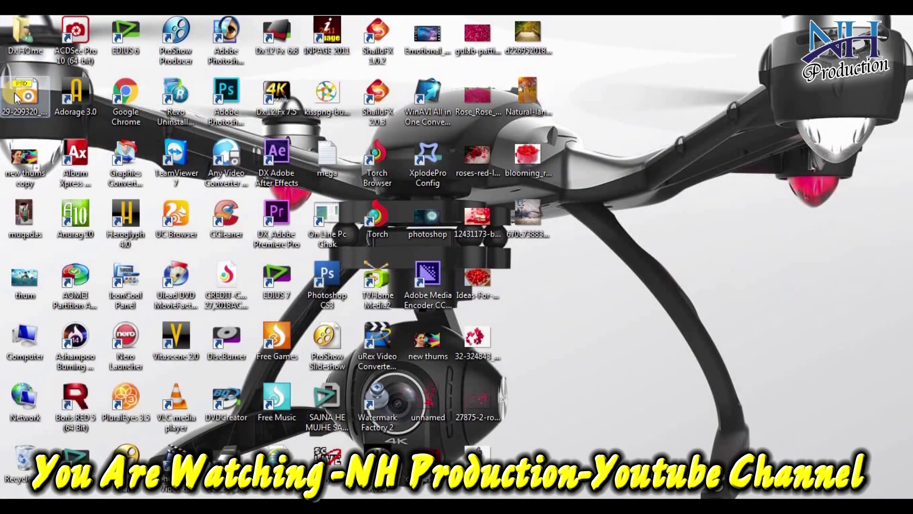
{"action": "left_click_drag", "start_coordinate": [24, 92], "coordinate": [524, 233]}
{"action": "left_click_drag", "start_coordinate": [281, 92], "coordinate": [424, 87]}
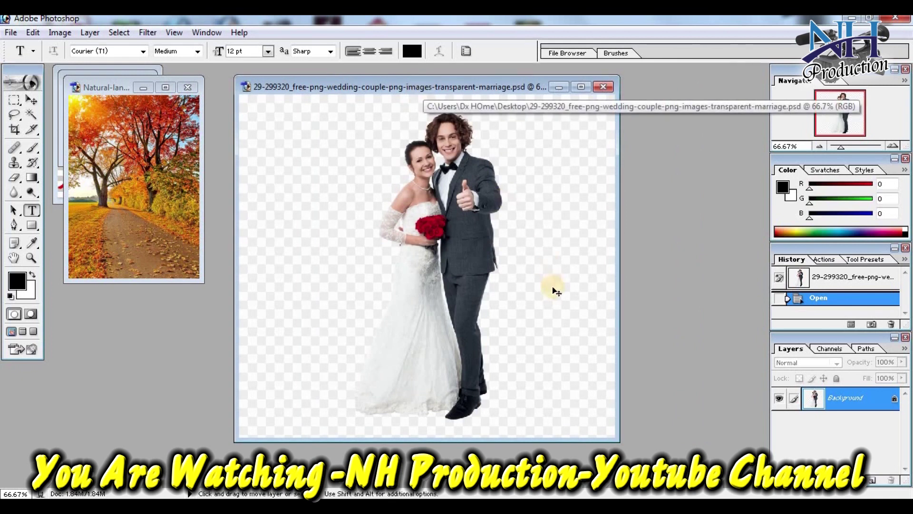
{"action": "double_click", "coordinate": [885, 404]}
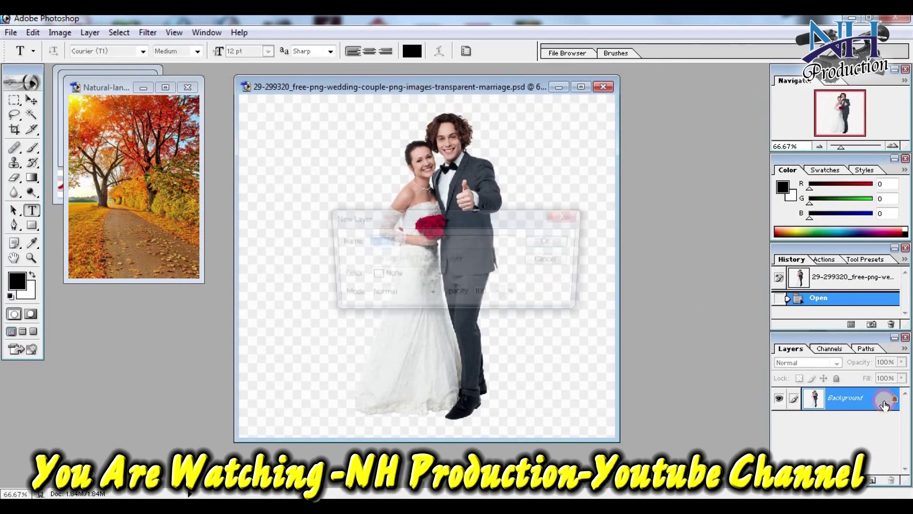
{"action": "left_click", "coordinate": [560, 241]}
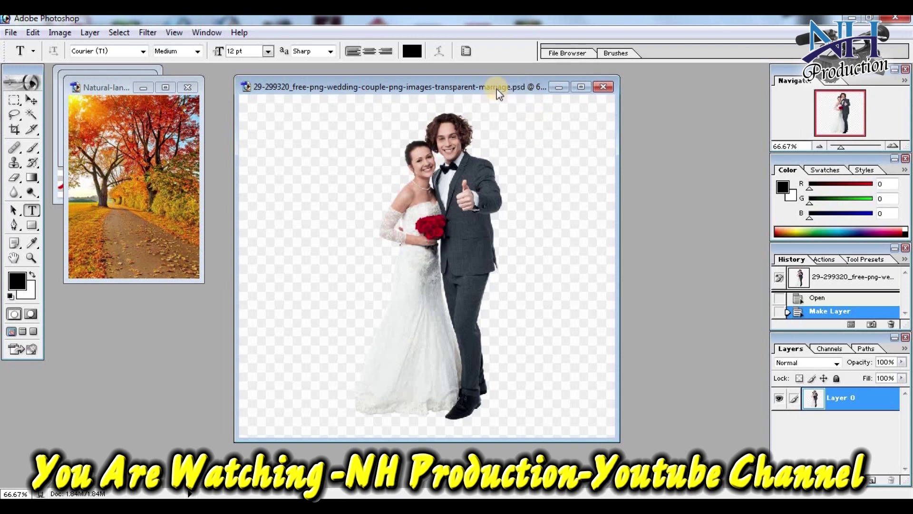
Select the checkered background around the couple with the Magic Wand at tolerance 32, adding the missed areas
{"action": "left_click", "coordinate": [32, 119]}
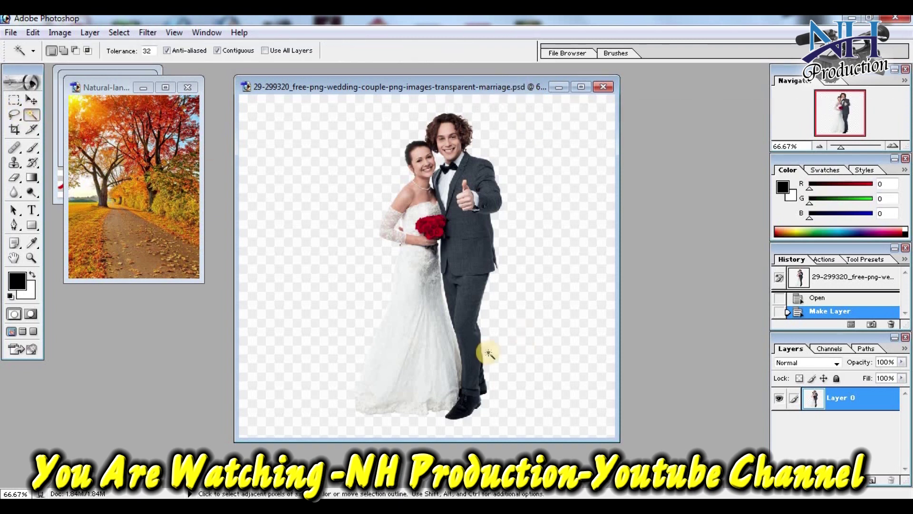
{"action": "left_click", "coordinate": [291, 340]}
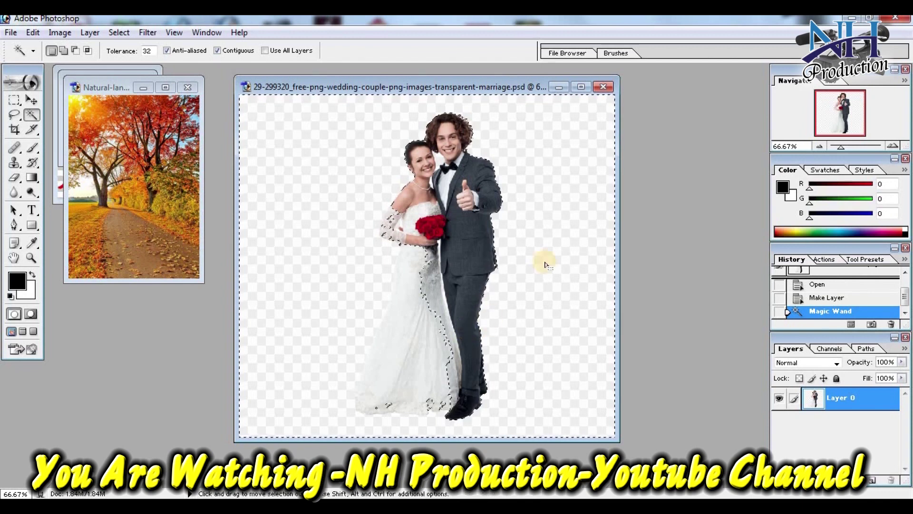
{"action": "left_click", "coordinate": [542, 299], "text": "shift"}
{"action": "left_click", "coordinate": [542, 299], "text": "shift"}
Start subtracting the bride from the selection with the Polygonal Lasso, tracing from her neck along the shoulder and upper lace sleeve
{"action": "key", "text": "ctrl+plus"}
{"action": "key", "text": "ctrl+plus"}
{"action": "key", "text": "ctrl+plus"}
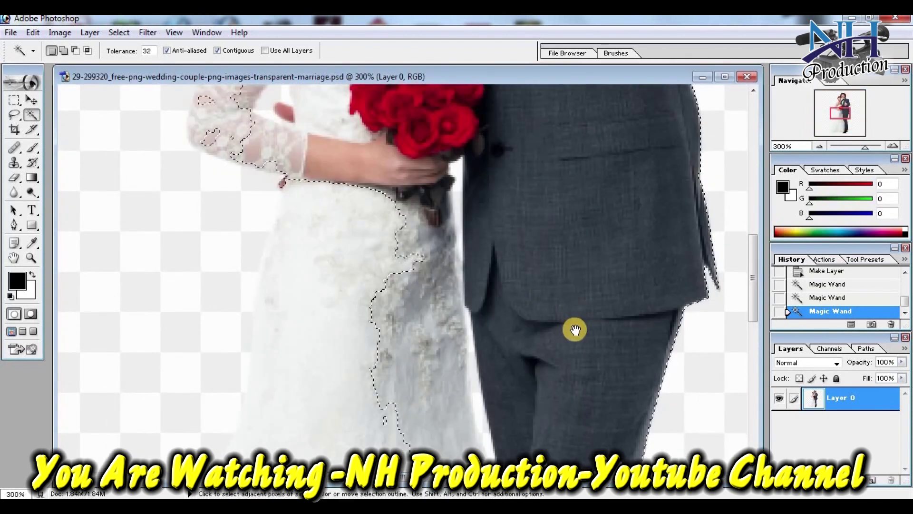
{"action": "mouse_move", "coordinate": [401, 149]}
{"action": "left_mouse_down"}
{"action": "mouse_move", "coordinate": [577, 255]}
{"action": "mouse_move", "coordinate": [483, 263]}
{"action": "left_mouse_up"}
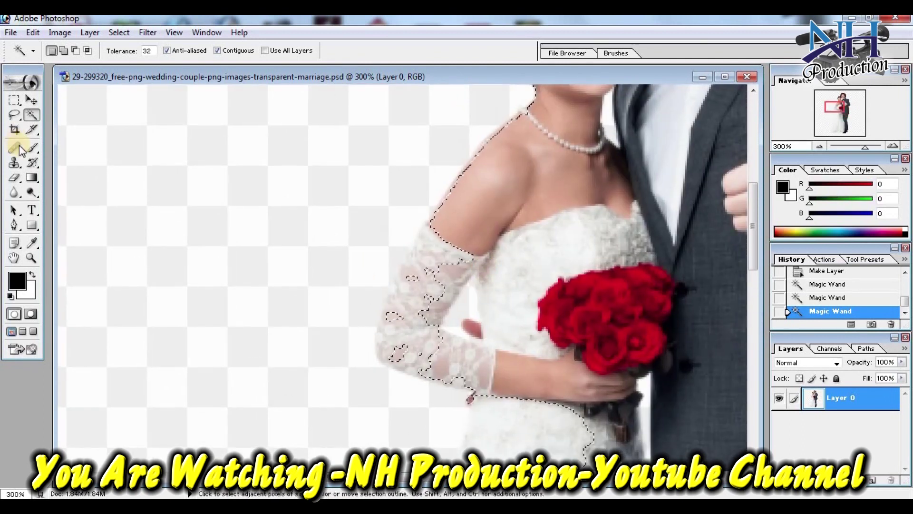
{"action": "left_click_drag", "start_coordinate": [14, 115], "coordinate": [64, 131]}
{"action": "left_click", "coordinate": [64, 129]}
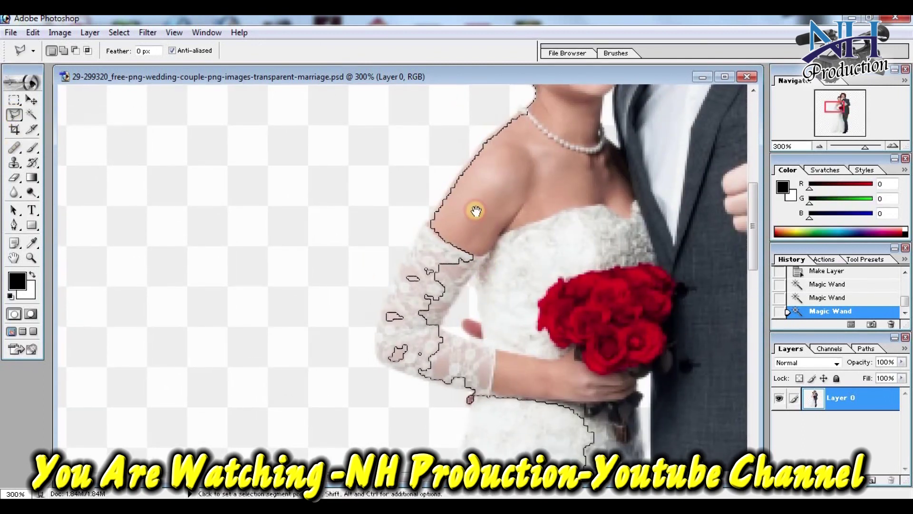
{"action": "left_click", "coordinate": [485, 220], "text": "ctrl"}
{"action": "left_click", "coordinate": [458, 111], "text": "alt"}
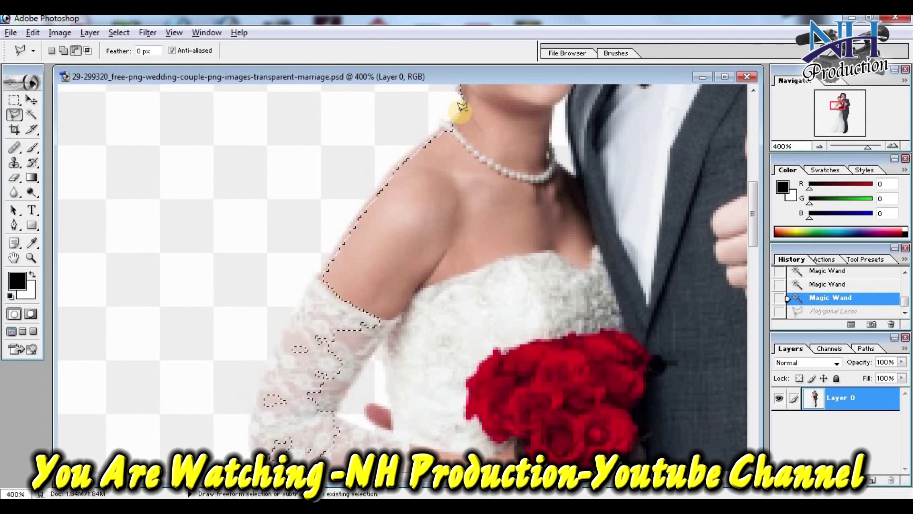
{"action": "left_click", "coordinate": [353, 215]}
{"action": "left_click", "coordinate": [280, 340]}
{"action": "left_click", "coordinate": [278, 387]}
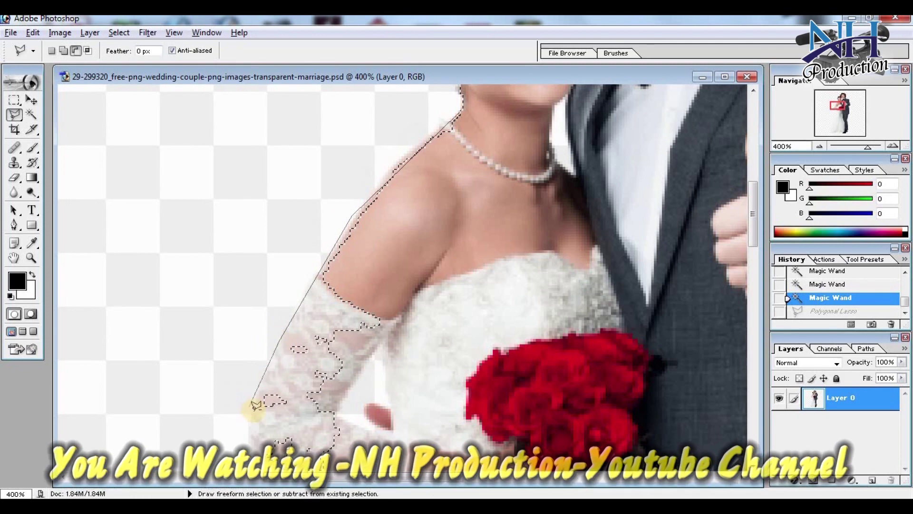
Continue the subtracting lasso outline around the bride's elbow and along the underside of her lace sleeve to the waist
{"action": "left_click_drag", "start_coordinate": [260, 455], "coordinate": [273, 200]}
{"action": "left_click", "coordinate": [271, 206]}
{"action": "left_click", "coordinate": [312, 226]}
{"action": "left_click", "coordinate": [394, 246]}
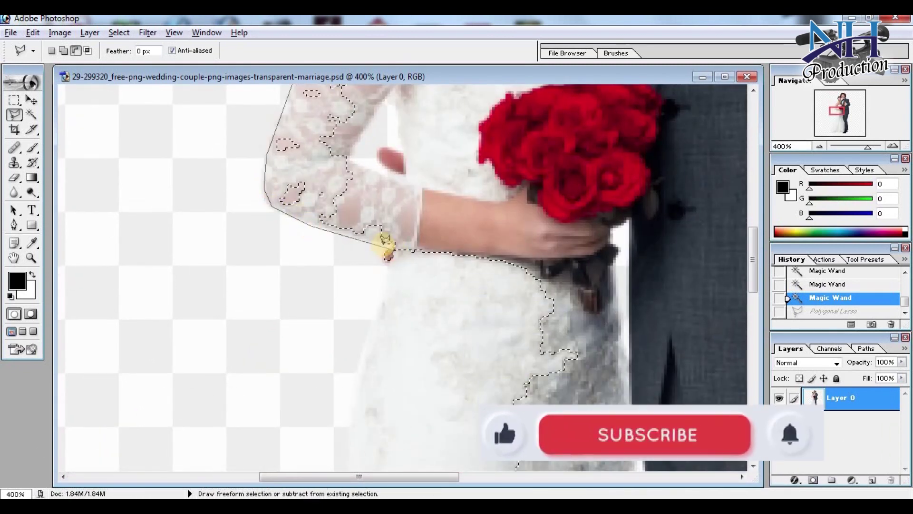
{"action": "left_click", "coordinate": [398, 252]}
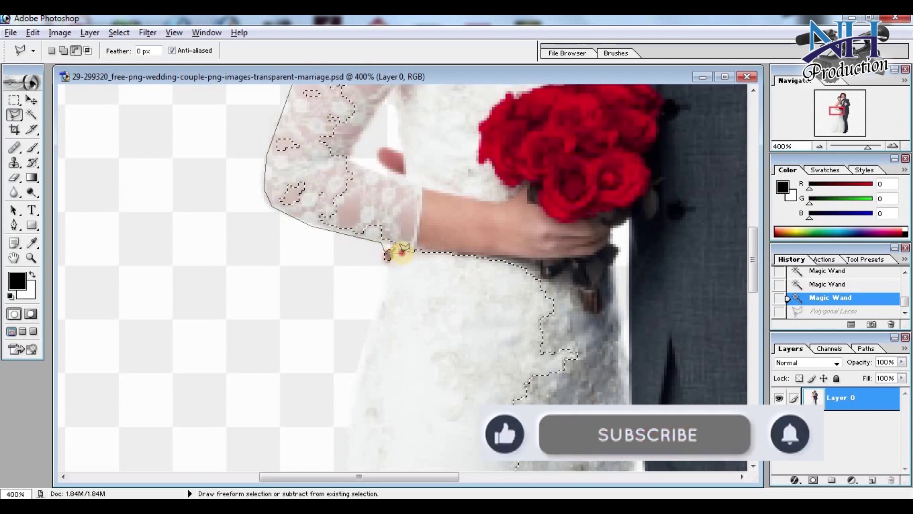
{"action": "left_click", "coordinate": [392, 252]}
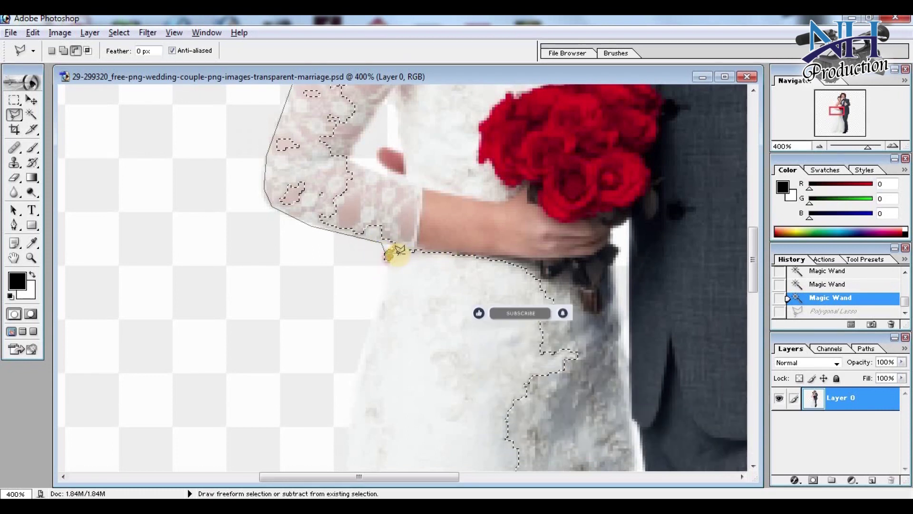
{"action": "left_click", "coordinate": [385, 261]}
Extend the lasso outline down the outer edge of the wedding dress from the waist to the lower skirt
{"action": "scroll", "coordinate": [344, 152], "scroll_direction": "down", "scroll_amount": 5}
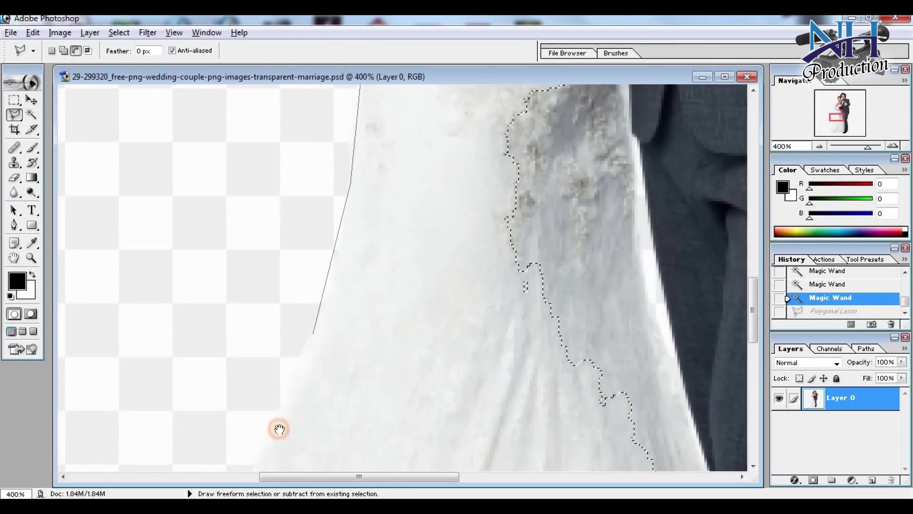
{"action": "left_click_drag", "start_coordinate": [273, 386], "coordinate": [307, 228]}
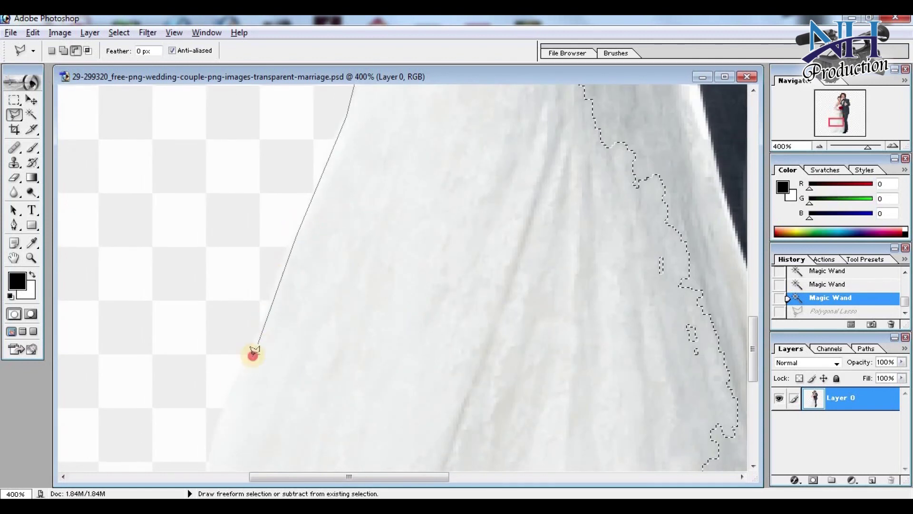
{"action": "left_click_drag", "start_coordinate": [245, 370], "coordinate": [269, 202]}
{"action": "left_click", "coordinate": [242, 252]}
{"action": "left_click", "coordinate": [225, 326]}
Trace the lasso outline around the flared outer corner of the dress down to its hem
{"action": "left_click_drag", "start_coordinate": [215, 357], "coordinate": [228, 224]}
{"action": "left_click", "coordinate": [224, 216]}
{"action": "left_click", "coordinate": [224, 241]}
{"action": "left_click", "coordinate": [219, 246]}
{"action": "left_click", "coordinate": [181, 308]}
{"action": "left_click", "coordinate": [191, 380]}
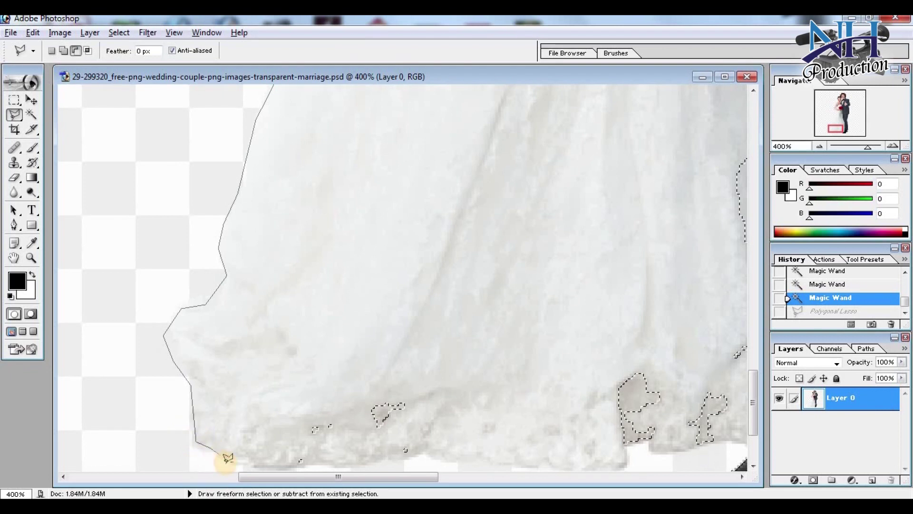
Trace the subtracting lasso outline along the dress hem from its outer corner to the groom's front shoe
{"action": "scroll", "coordinate": [278, 468], "scroll_direction": "down", "scroll_amount": 3}
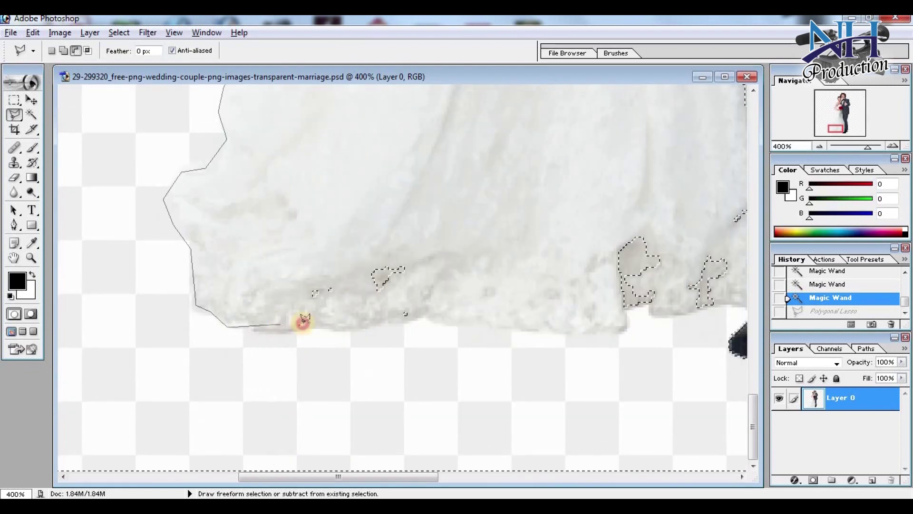
{"action": "left_click", "coordinate": [405, 315]}
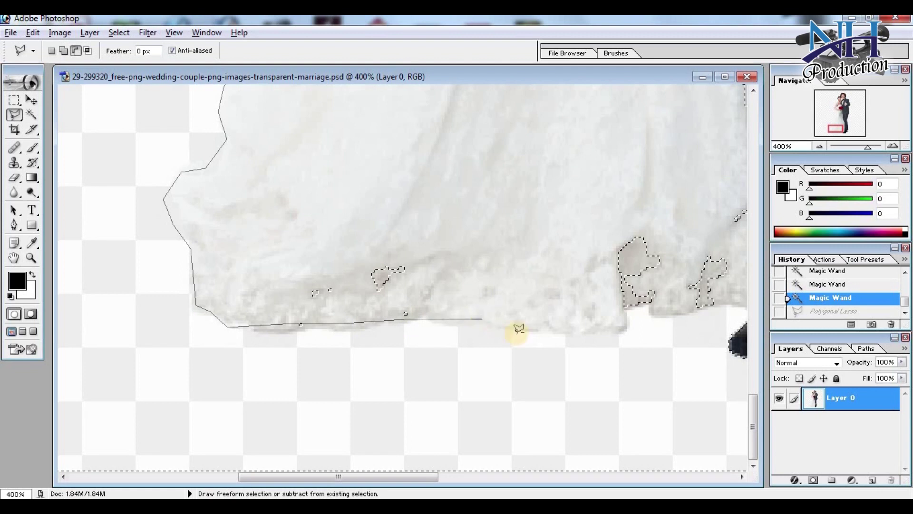
{"action": "left_click", "coordinate": [625, 331]}
{"action": "left_click", "coordinate": [648, 314]}
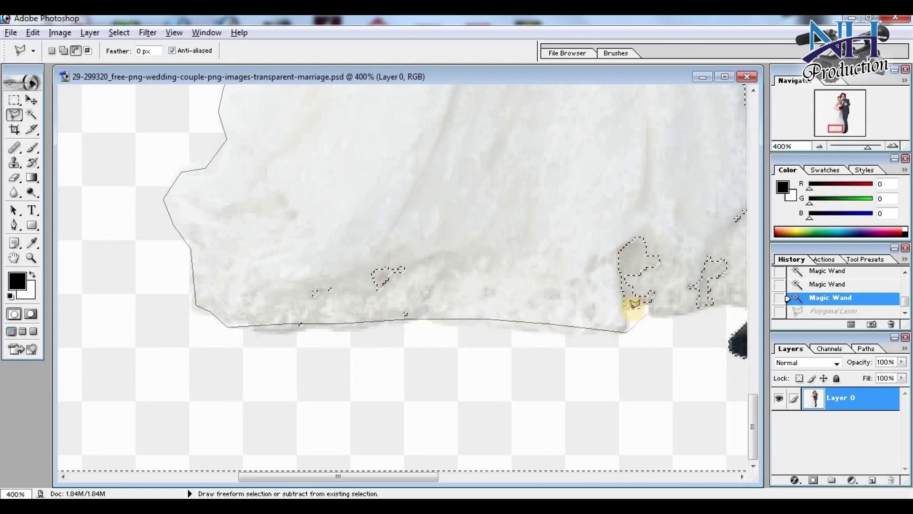
{"action": "left_click_drag", "start_coordinate": [703, 329], "coordinate": [413, 391]}
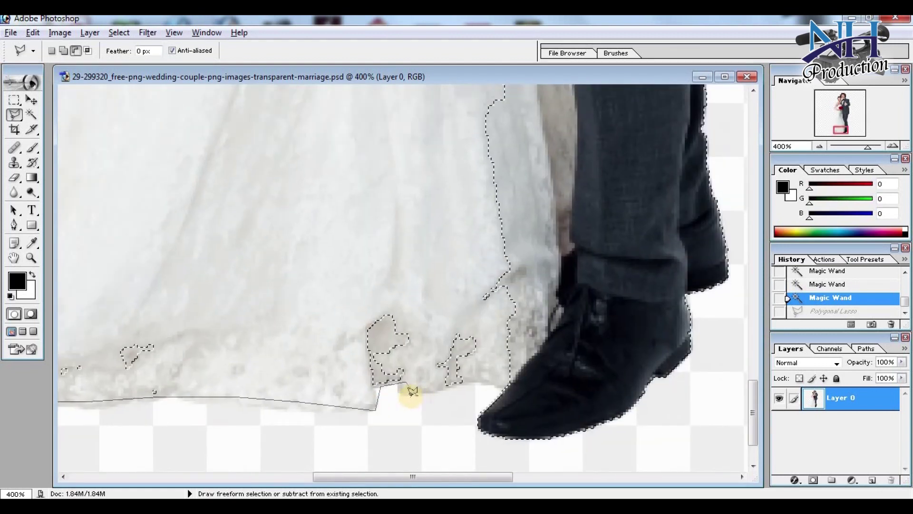
{"action": "left_click", "coordinate": [506, 388]}
{"action": "left_click", "coordinate": [557, 373]}
Continue the lasso up between the dress and the groom's trousers and close it on the bride's chest, subtracting her from the selection
{"action": "left_click", "coordinate": [579, 203]}
{"action": "left_click", "coordinate": [576, 175]}
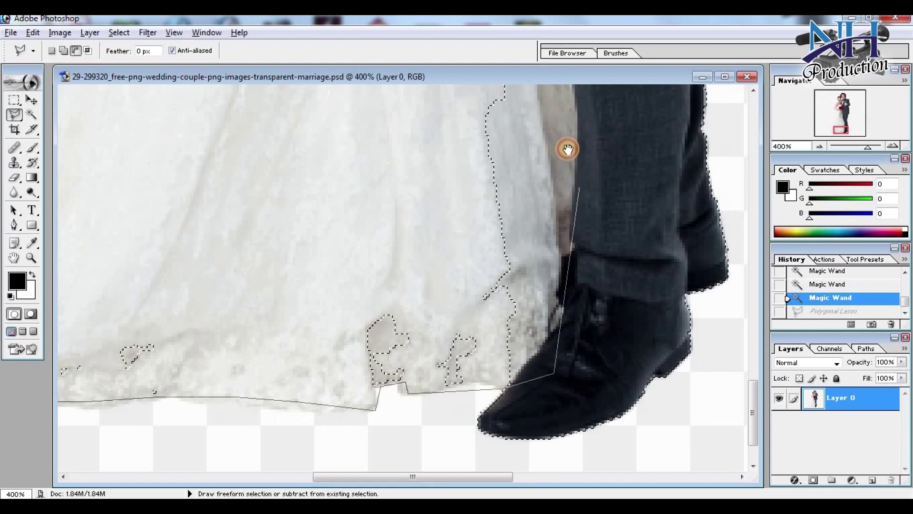
{"action": "left_click_drag", "start_coordinate": [576, 179], "coordinate": [588, 393]}
{"action": "left_click_drag", "start_coordinate": [588, 275], "coordinate": [588, 300]}
{"action": "left_click", "coordinate": [575, 230]}
{"action": "left_click_drag", "start_coordinate": [537, 135], "coordinate": [564, 339]}
{"action": "left_click", "coordinate": [561, 226]}
{"action": "left_click_drag", "start_coordinate": [489, 166], "coordinate": [538, 348]}
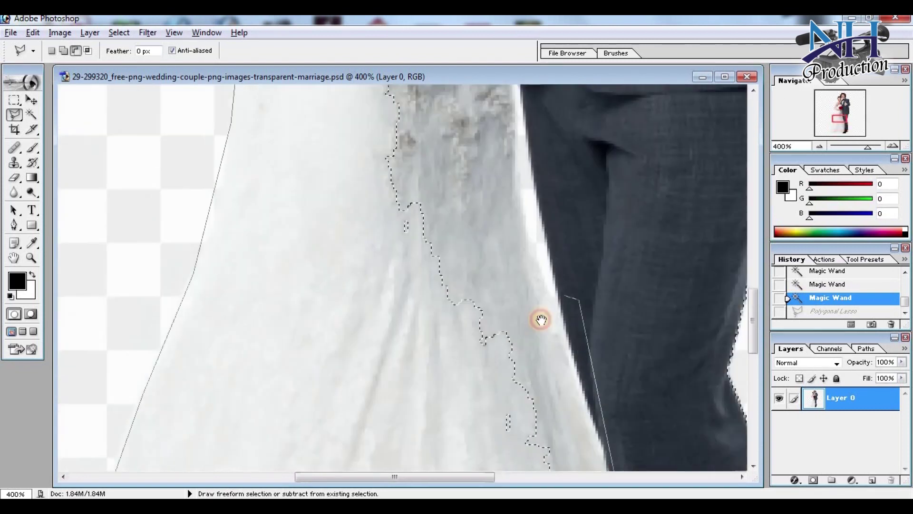
{"action": "left_click_drag", "start_coordinate": [531, 124], "coordinate": [540, 386]}
{"action": "left_click", "coordinate": [582, 287]}
{"action": "left_click_drag", "start_coordinate": [371, 314], "coordinate": [418, 495]}
{"action": "left_click", "coordinate": [468, 157]}
{"action": "double_click", "coordinate": [468, 157]}
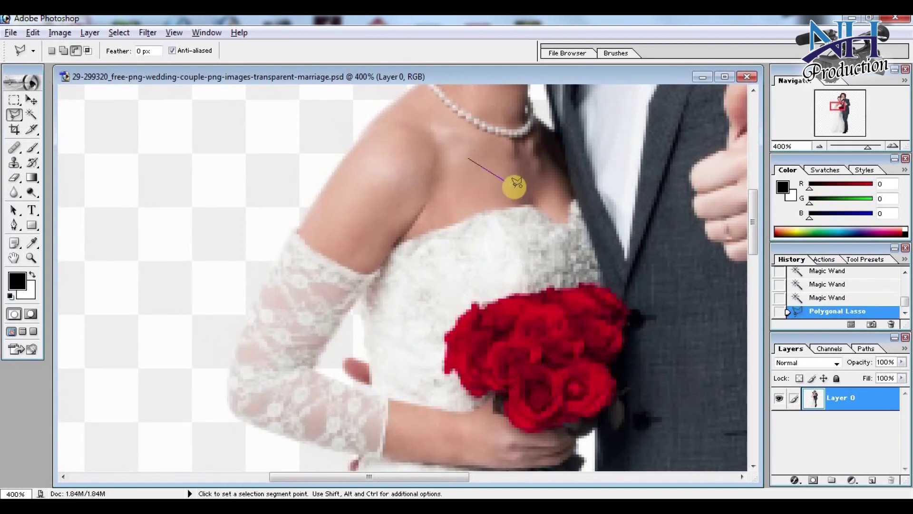
{"action": "double_click", "coordinate": [538, 187]}
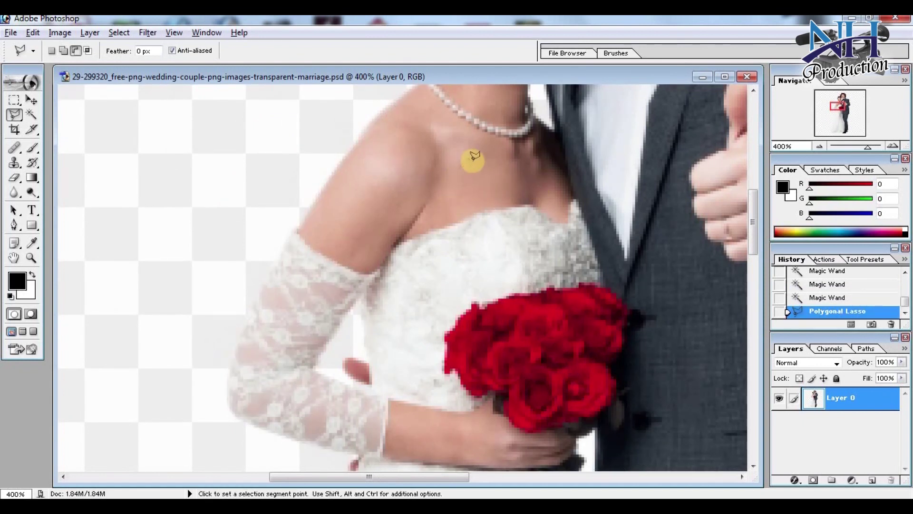
{"action": "key", "text": "ctrl+d"}
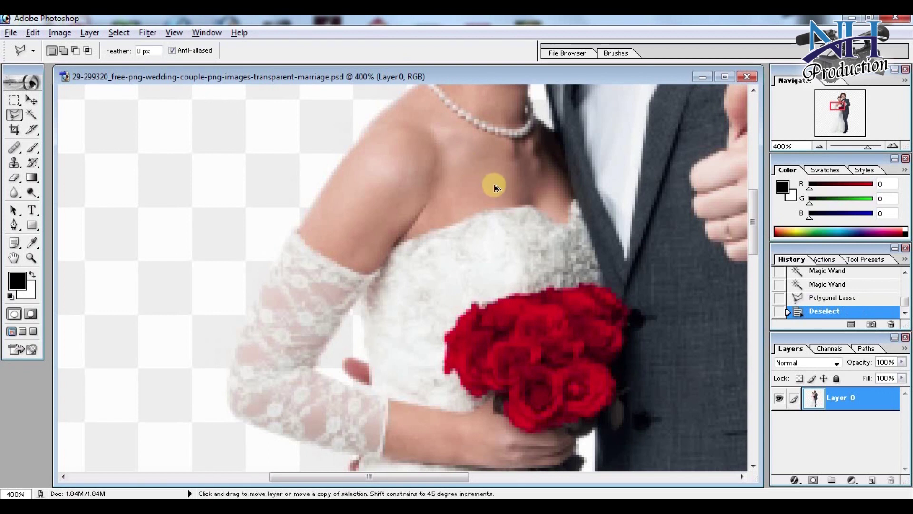
{"action": "key", "text": "ctrl+z"}
Feather the background selection, delete the selected background around the couple, and deselect
{"action": "key", "text": "ctrl+minus"}
{"action": "key", "text": "ctrl+minus"}
{"action": "key", "text": "ctrl+minus"}
{"action": "key", "text": "ctrl+minus"}
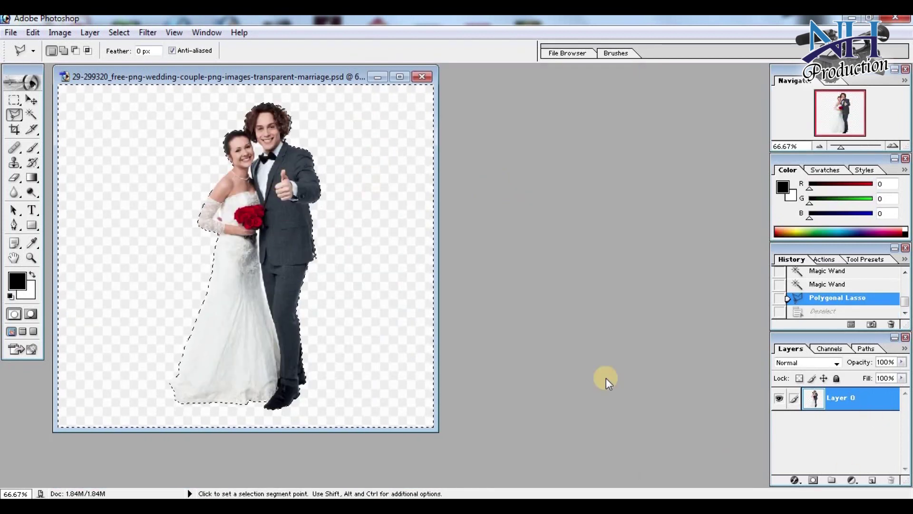
{"action": "key", "text": "ctrl+alt+d"}
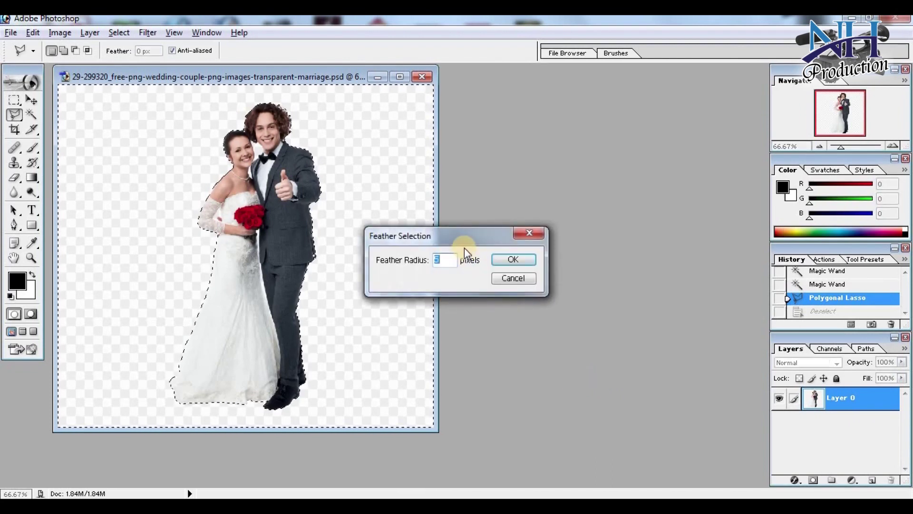
{"action": "key", "text": "Return"}
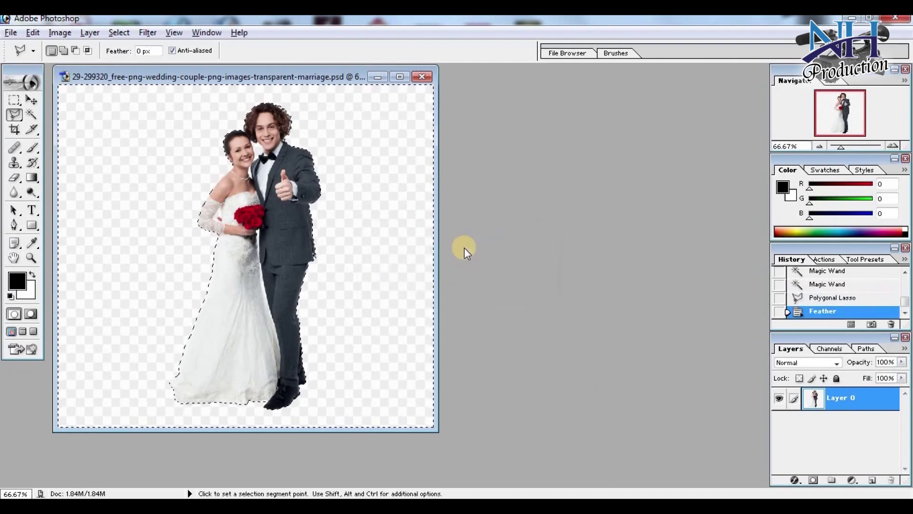
{"action": "key", "text": "Delete"}
{"action": "key", "text": "ctrl+d"}
Select the leftover background between the couple's faces and beside the bride's neck with the Magic Wand at tolerance 32
{"action": "key", "text": "ctrl+plus"}
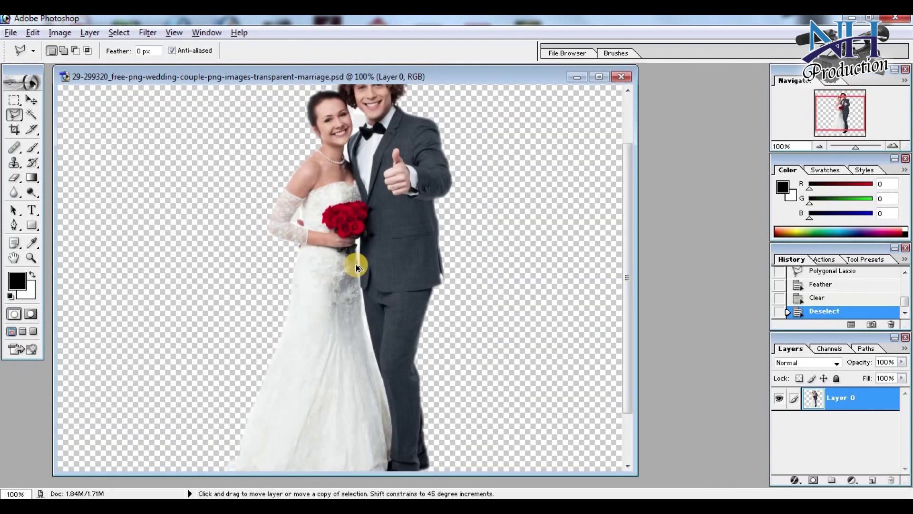
{"action": "key", "text": "ctrl+plus"}
{"action": "key", "text": "ctrl+plus"}
{"action": "left_click_drag", "start_coordinate": [484, 200], "coordinate": [506, 404]}
{"action": "left_click_drag", "start_coordinate": [518, 231], "coordinate": [506, 409]}
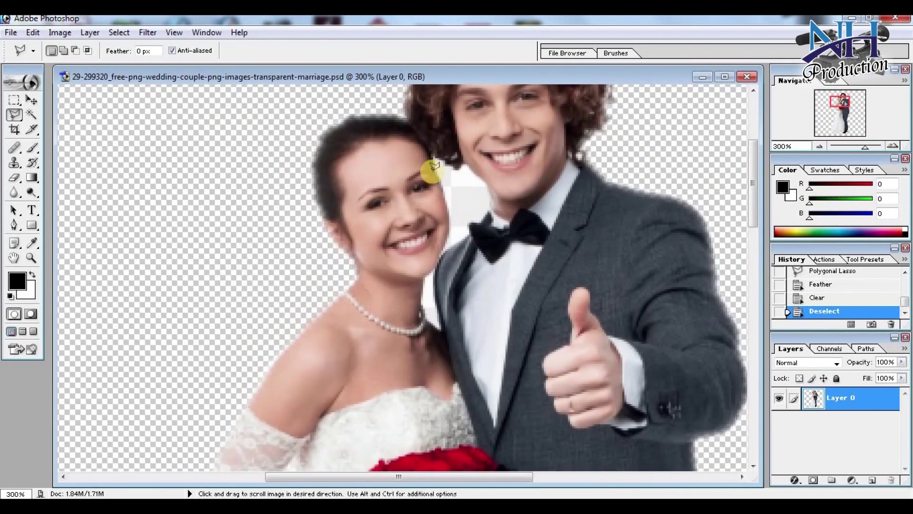
{"action": "left_click", "coordinate": [30, 115]}
{"action": "left_click", "coordinate": [459, 217]}
{"action": "left_click", "coordinate": [431, 300], "text": "shift"}
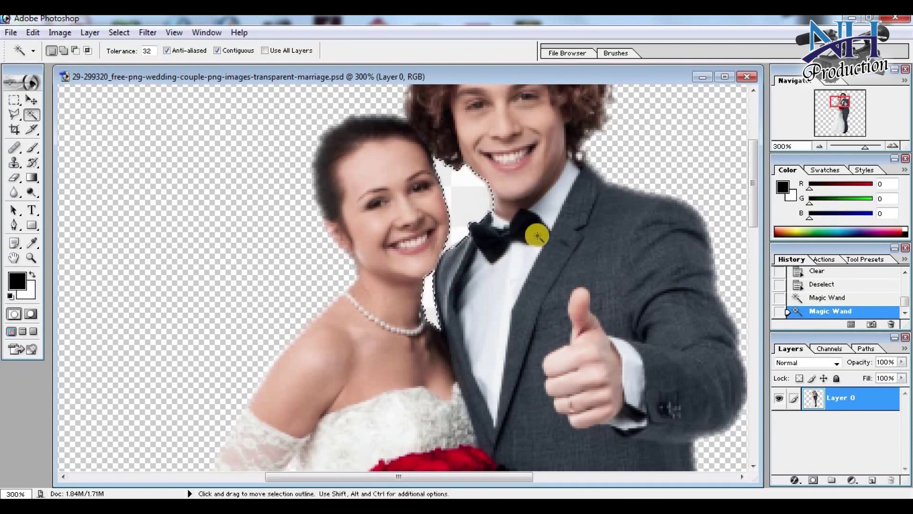
Feather the selection between the couple's faces, delete its contents, and deselect
{"action": "key", "text": "ctrl+alt+d"}
{"action": "key", "text": "Return"}
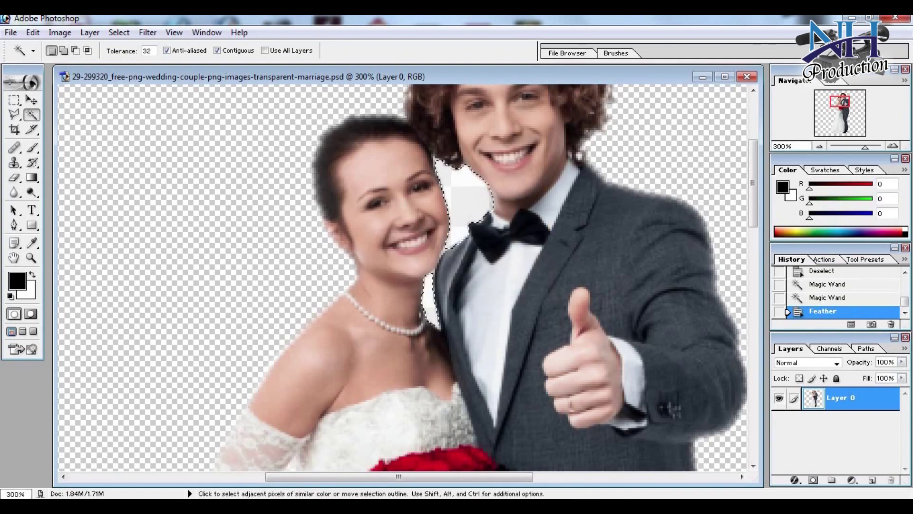
{"action": "key", "text": "Delete"}
{"action": "key", "text": "ctrl+d"}
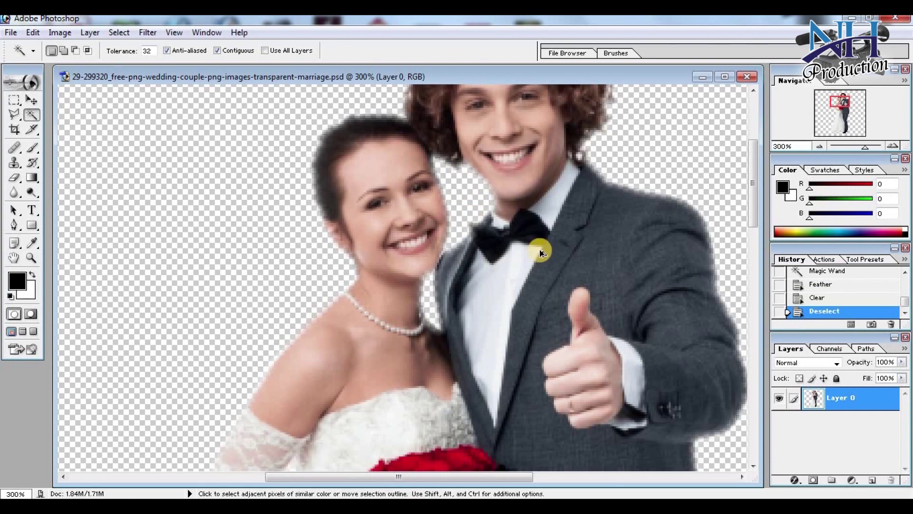
Open Selective Color for the couple layer and adjust the Reds with Magenta +18% and Black +23%
{"action": "key", "text": "ctrl+alt+minus"}
{"action": "key", "text": "ctrl+alt+minus"}
{"action": "key", "text": "ctrl+alt+minus"}
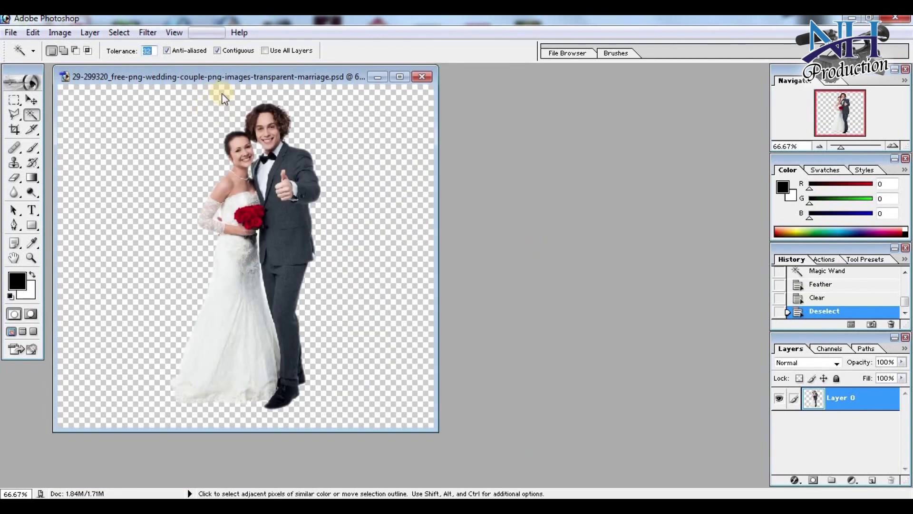
{"action": "left_click_drag", "start_coordinate": [218, 77], "coordinate": [399, 117]}
{"action": "key", "text": "alt+i"}
{"action": "key", "text": "a"}
{"action": "key", "text": "s"}
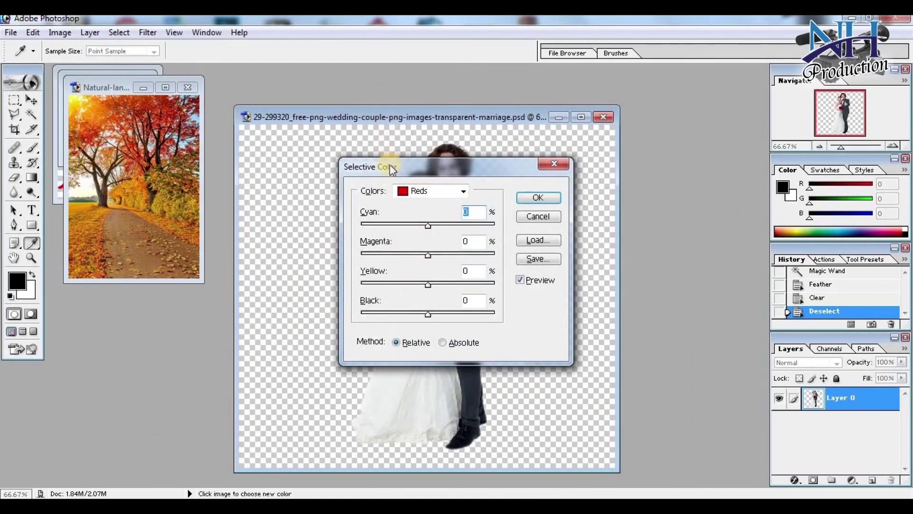
{"action": "left_click_drag", "start_coordinate": [747, 162], "coordinate": [747, 163]}
{"action": "left_click_drag", "start_coordinate": [792, 310], "coordinate": [822, 310]}
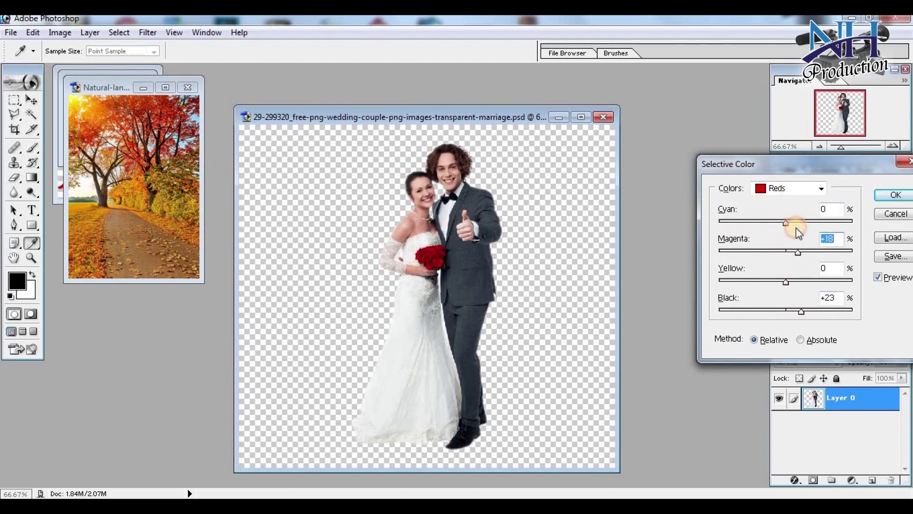
{"action": "left_click_drag", "start_coordinate": [754, 223], "coordinate": [759, 239]}
Set Black to about +17% for the Blacks in Selective Color and apply the adjustment
{"action": "left_click", "coordinate": [806, 189]}
{"action": "left_click", "coordinate": [772, 287]}
{"action": "left_click_drag", "start_coordinate": [795, 307], "coordinate": [801, 308]}
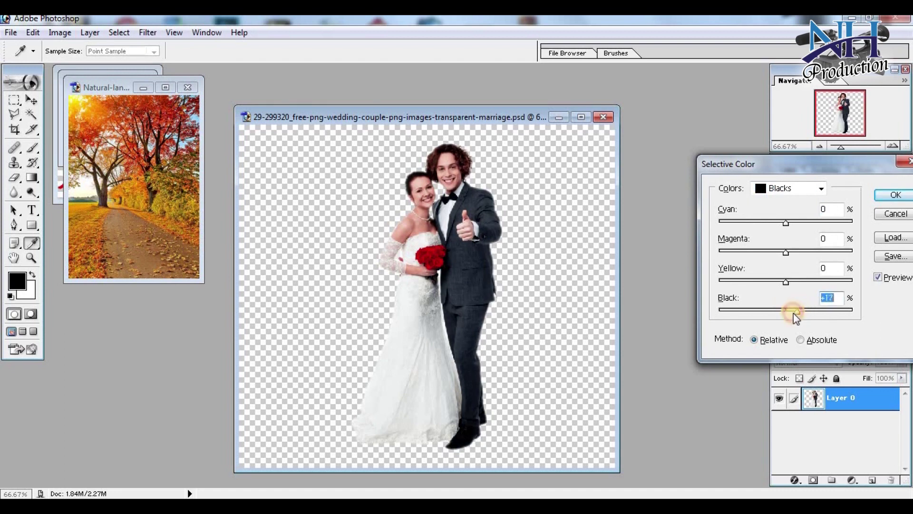
{"action": "left_click", "coordinate": [895, 195]}
{"action": "key", "text": "w"}
Apply Brightness/Contrast to the couple layer with brightness about +8 and contrast +9
{"action": "key", "text": "alt+i"}
{"action": "key", "text": "a"}
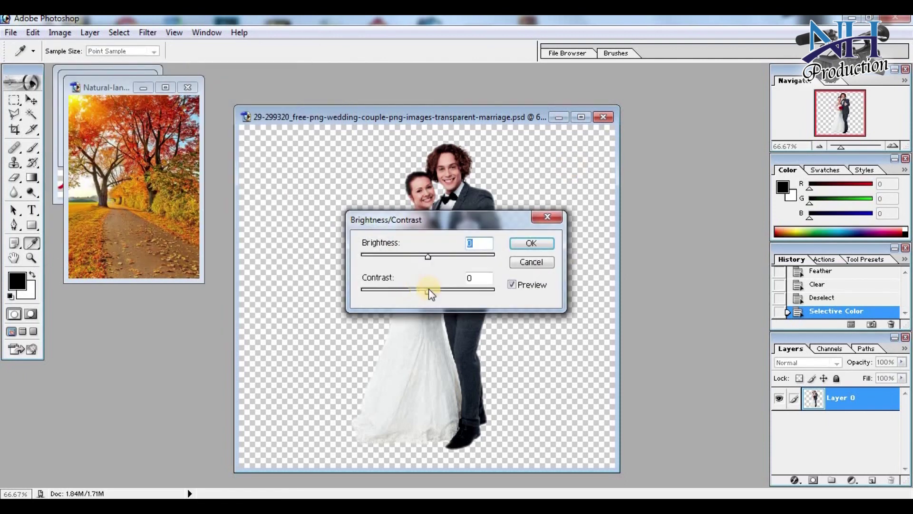
{"action": "left_click", "coordinate": [435, 292]}
{"action": "left_click_drag", "start_coordinate": [431, 257], "coordinate": [439, 256]}
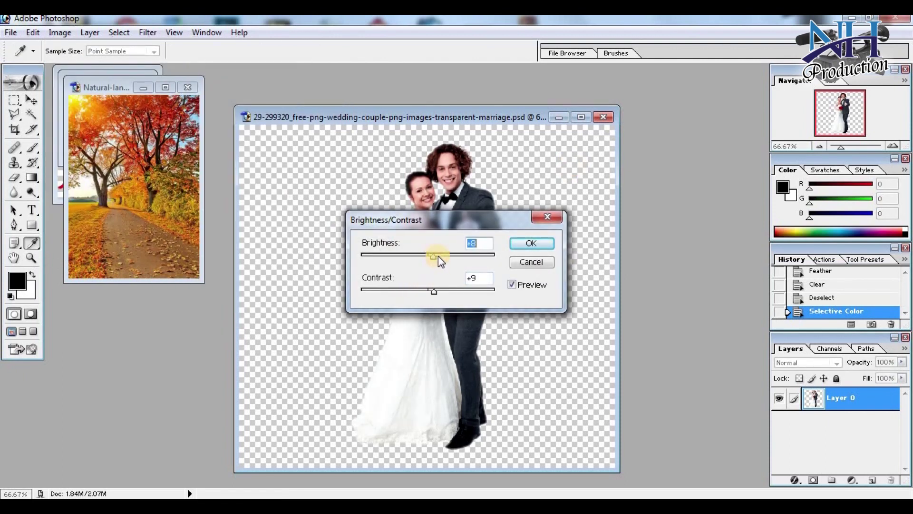
{"action": "left_click", "coordinate": [522, 243]}
{"action": "key", "text": "w"}
{"action": "left_click_drag", "start_coordinate": [418, 119], "coordinate": [455, 93]}
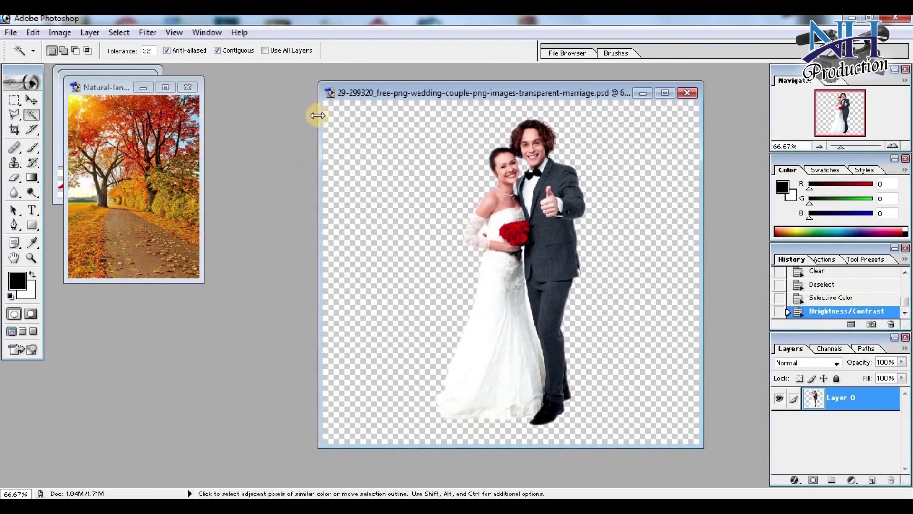
{"action": "key", "text": "ctrl+n"}
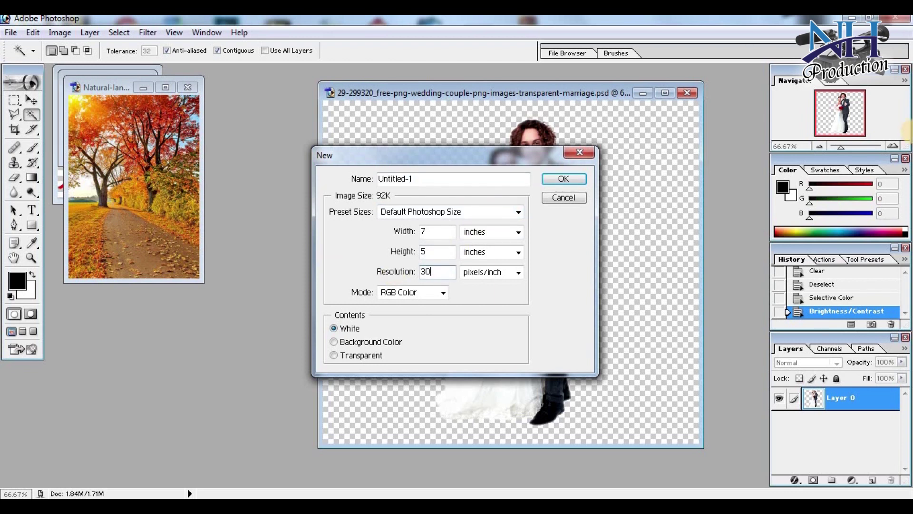
{"action": "key", "text": "Return"}
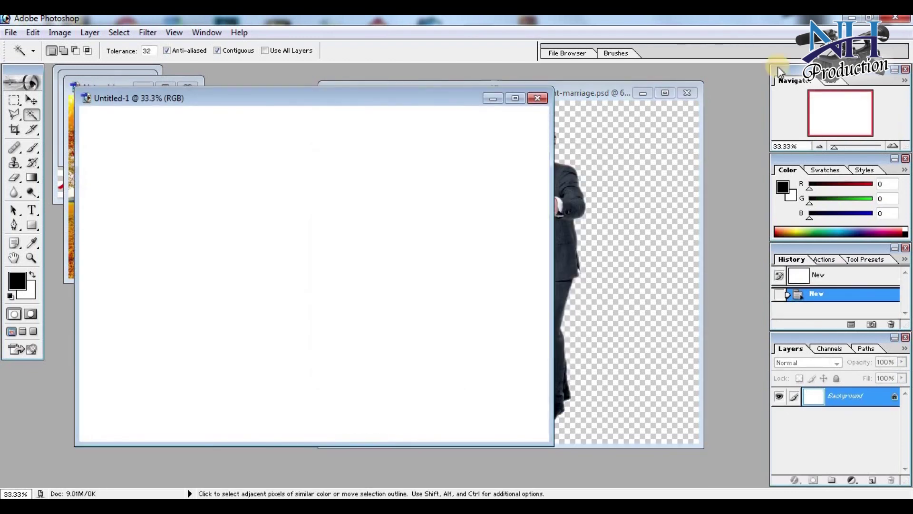
{"action": "left_click_drag", "start_coordinate": [352, 102], "coordinate": [404, 103]}
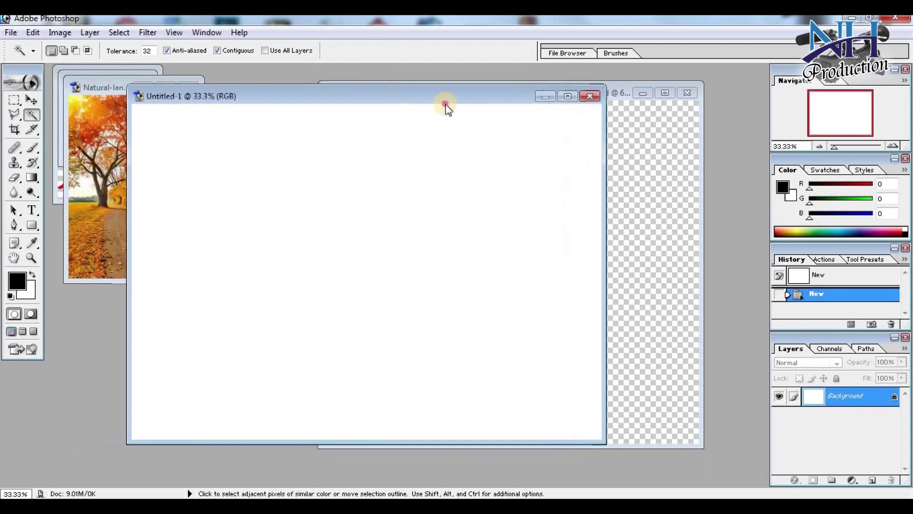
{"action": "left_click", "coordinate": [590, 95]}
Create a new white RGB document 5 inches wide and 7 inches high at 300 pixels/inch
{"action": "key", "text": "ctrl+n"}
{"action": "double_click", "coordinate": [435, 232]}
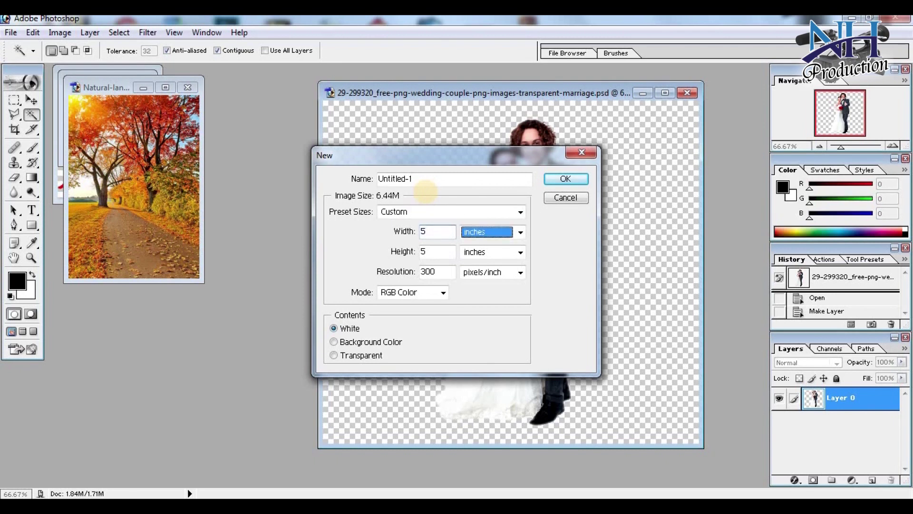
{"action": "key", "text": "Return"}
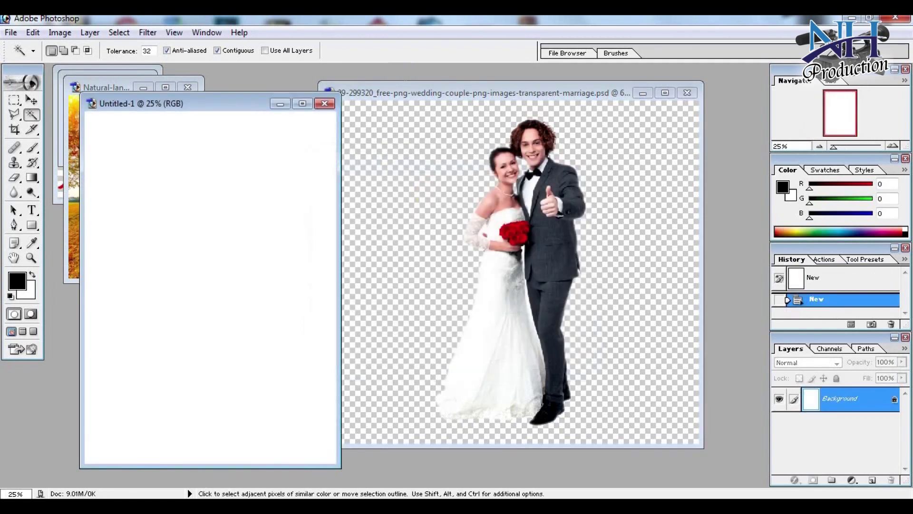
{"action": "left_click_drag", "start_coordinate": [192, 106], "coordinate": [279, 112]}
Copy the autumn landscape into the new document and scale it to fill the whole canvas
{"action": "left_click_drag", "start_coordinate": [108, 173], "coordinate": [250, 199]}
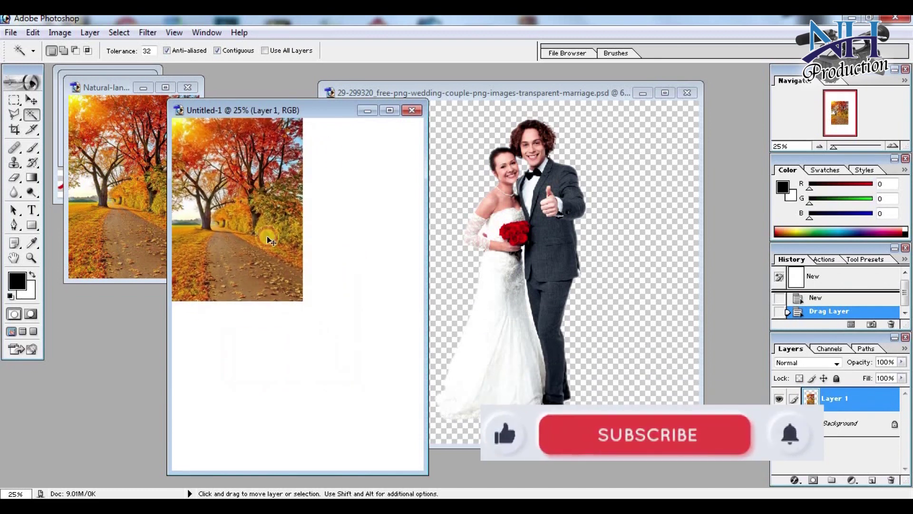
{"action": "key", "text": "ctrl+t"}
{"action": "left_click_drag", "start_coordinate": [305, 303], "coordinate": [426, 467]}
{"action": "key", "text": "Return"}
{"action": "key", "text": "w"}
Copy the cut-out couple onto the path in the landscape document and scale it to 204%
{"action": "key", "text": "v"}
{"action": "left_click", "coordinate": [509, 261]}
{"action": "left_click_drag", "start_coordinate": [510, 262], "coordinate": [265, 380]}
{"action": "key", "text": "ctrl+t"}
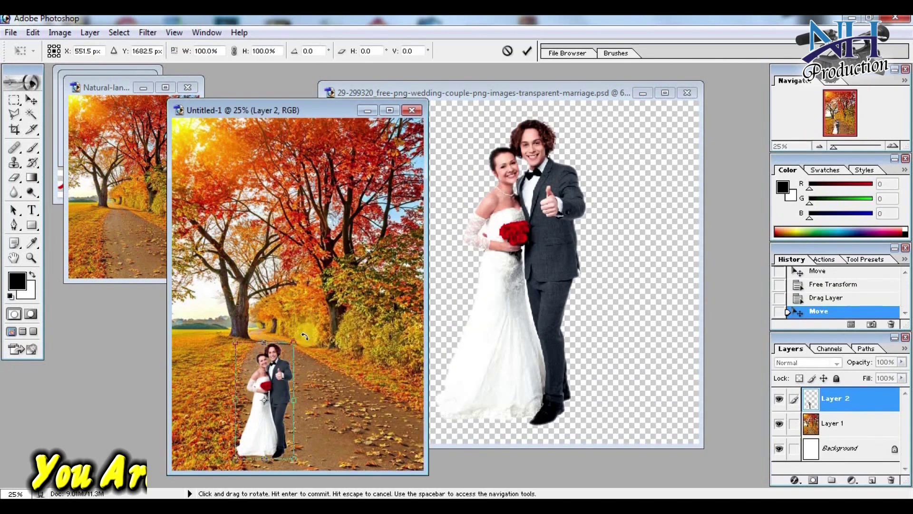
{"action": "left_click_drag", "start_coordinate": [298, 340], "coordinate": [354, 221]}
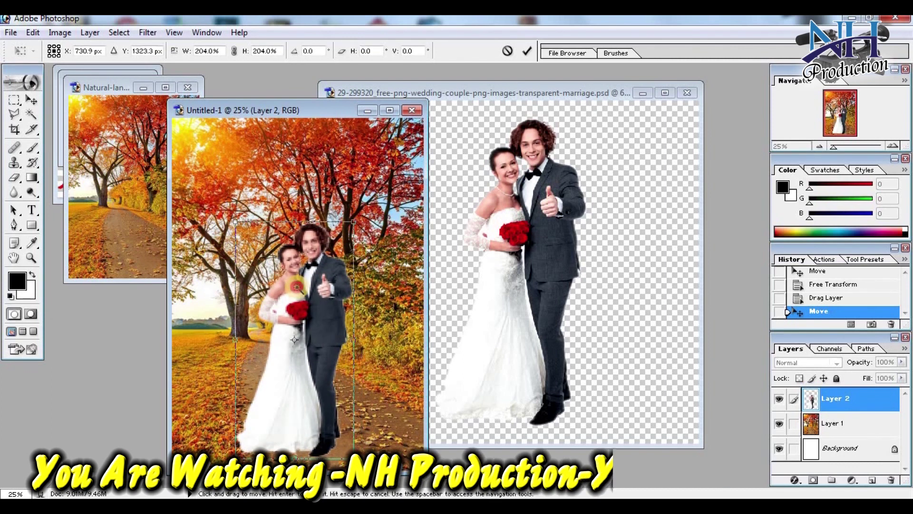
{"action": "double_click", "coordinate": [296, 286]}
Scale the couple down to about 94% and reposition them on the path in the landscape
{"action": "mouse_move", "coordinate": [319, 327]}
{"action": "left_mouse_down"}
{"action": "mouse_move", "coordinate": [310, 279]}
{"action": "mouse_move", "coordinate": [328, 312]}
{"action": "left_mouse_up"}
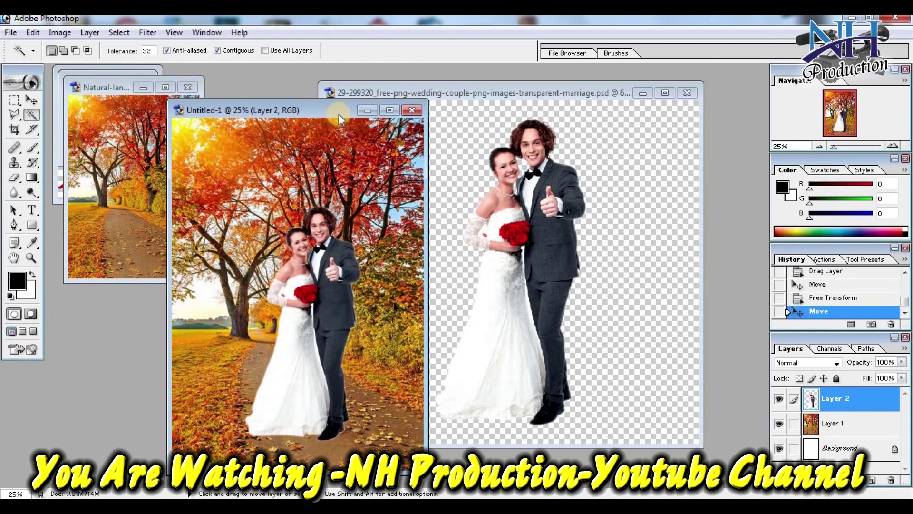
{"action": "left_click_drag", "start_coordinate": [322, 109], "coordinate": [414, 88]}
{"action": "left_click_drag", "start_coordinate": [438, 281], "coordinate": [459, 282]}
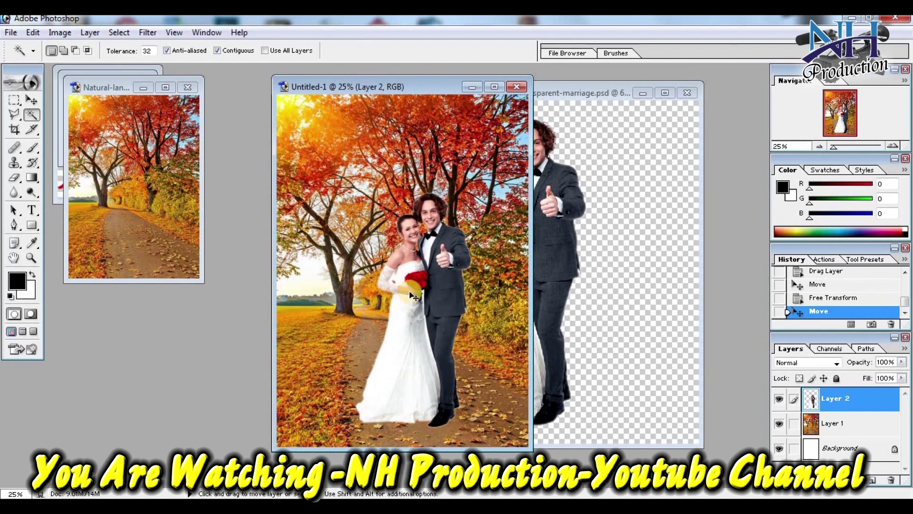
{"action": "key", "text": "ctrl+t"}
{"action": "mouse_move", "coordinate": [473, 192]}
{"action": "left_mouse_down"}
{"action": "mouse_move", "coordinate": [460, 208]}
{"action": "mouse_move", "coordinate": [471, 206]}
{"action": "left_mouse_up"}
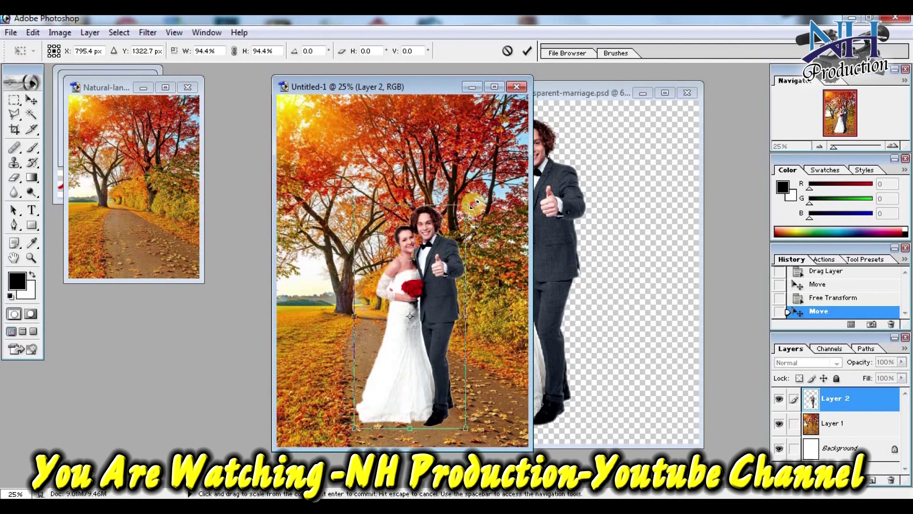
{"action": "key", "text": "Return"}
{"action": "key", "text": "w"}
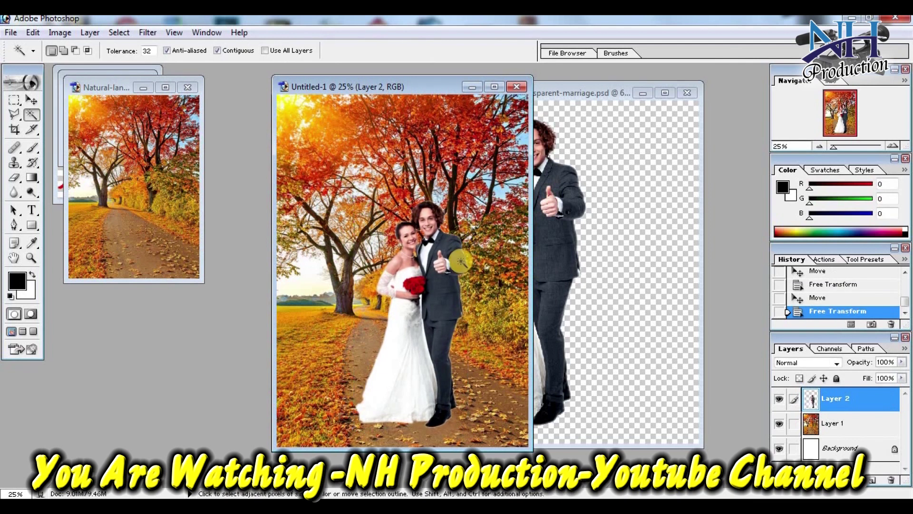
{"action": "scroll", "coordinate": [465, 259], "scroll_direction": "down", "scroll_amount": 3}
{"action": "scroll", "coordinate": [463, 260], "scroll_direction": "up", "scroll_amount": 4}
{"action": "scroll", "coordinate": [425, 271], "scroll_direction": "down", "scroll_amount": 3}
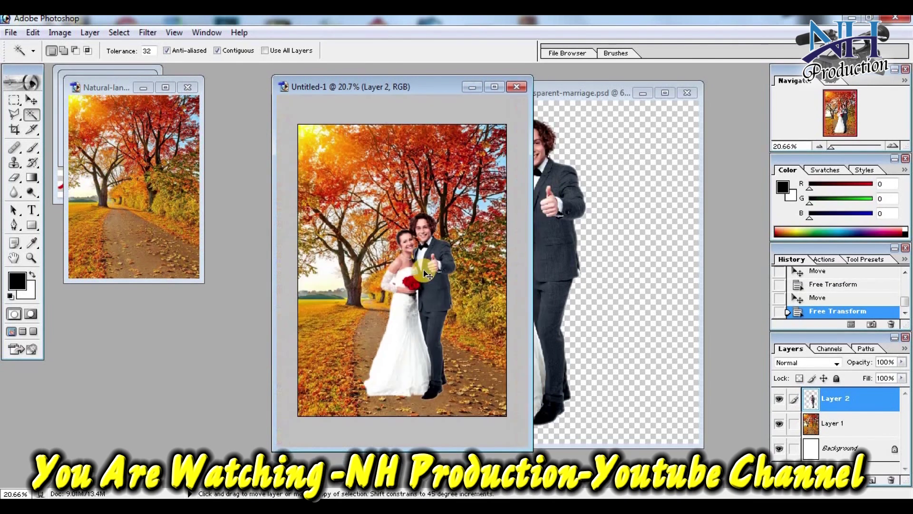
{"action": "left_click_drag", "start_coordinate": [409, 277], "coordinate": [441, 227]}
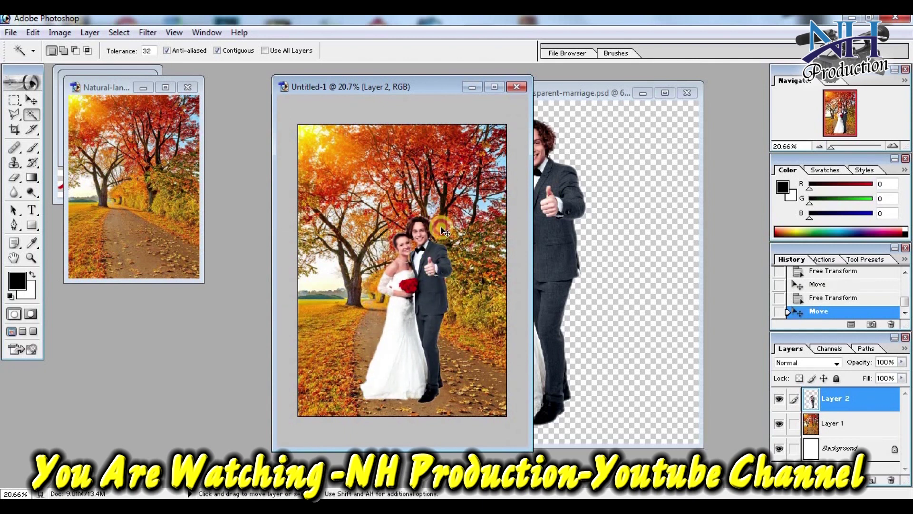
Turn on Auto Select Layer for the Move tool and select the autumn landscape layer
{"action": "scroll", "coordinate": [441, 230], "scroll_direction": "down", "scroll_amount": 3}
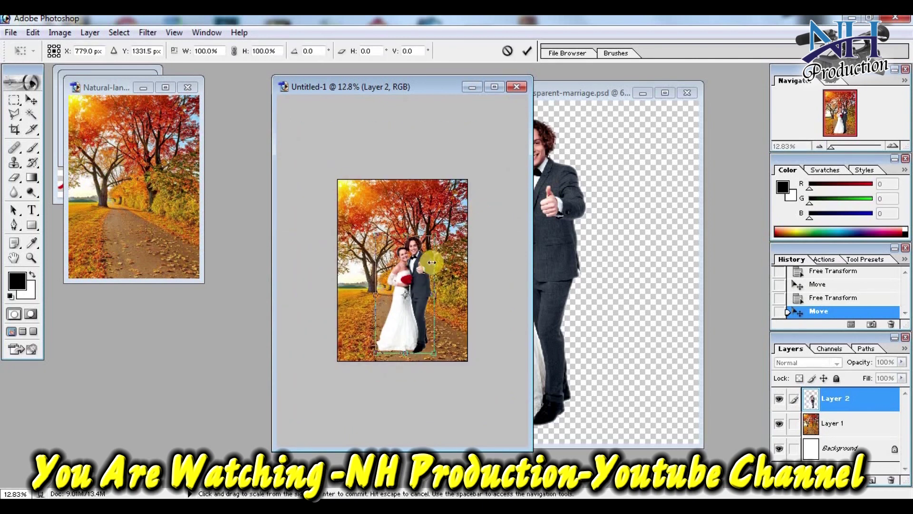
{"action": "left_click", "coordinate": [14, 113]}
{"action": "left_click", "coordinate": [32, 100]}
{"action": "left_click", "coordinate": [82, 48]}
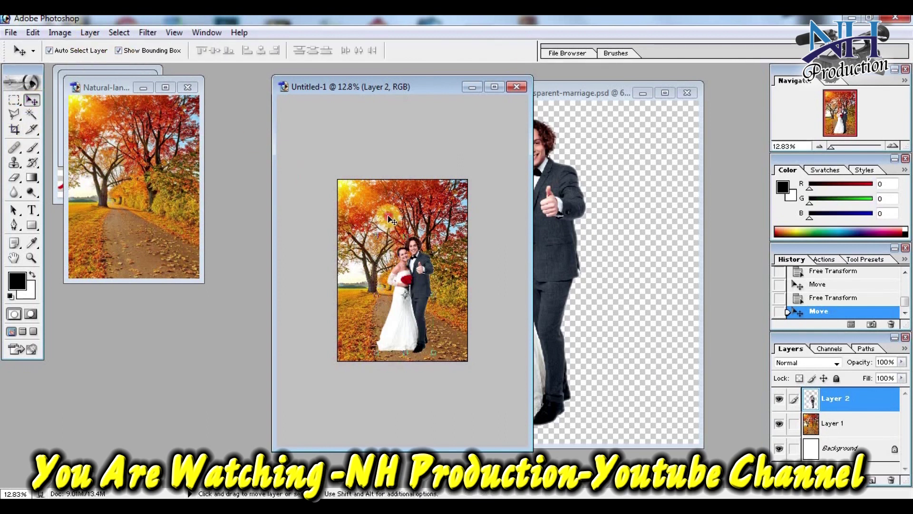
{"action": "left_click", "coordinate": [399, 198]}
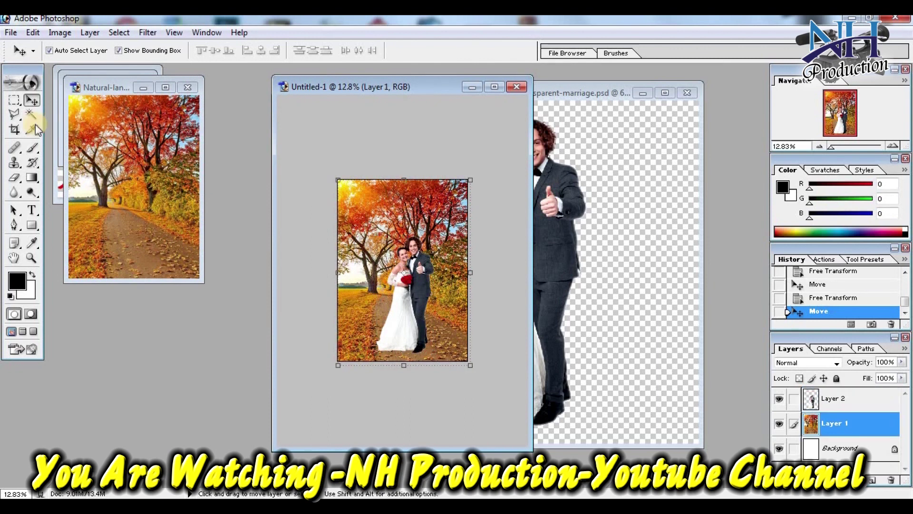
Scale the landscape layer to 118.7%, extending it beyond the canvas's upper and right edges
{"action": "left_click", "coordinate": [14, 114]}
{"action": "key", "text": "ctrl+t"}
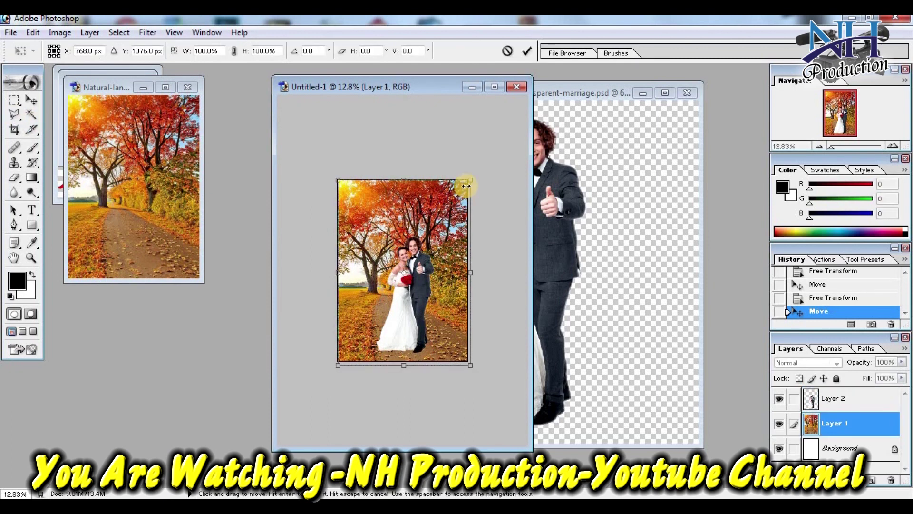
{"action": "mouse_move", "coordinate": [473, 175]}
{"action": "left_mouse_down"}
{"action": "mouse_move", "coordinate": [529, 150]}
{"action": "mouse_move", "coordinate": [523, 162]}
{"action": "left_mouse_up"}
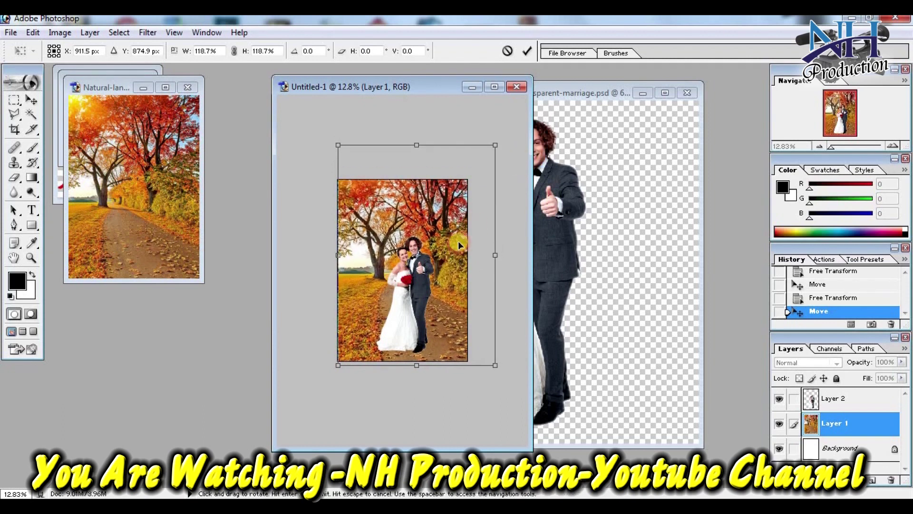
{"action": "key", "text": "Return"}
{"action": "key", "text": "ctrl+plus"}
{"action": "key", "text": "ctrl+plus"}
{"action": "key", "text": "ctrl+plus"}
{"action": "key", "text": "ctrl+0"}
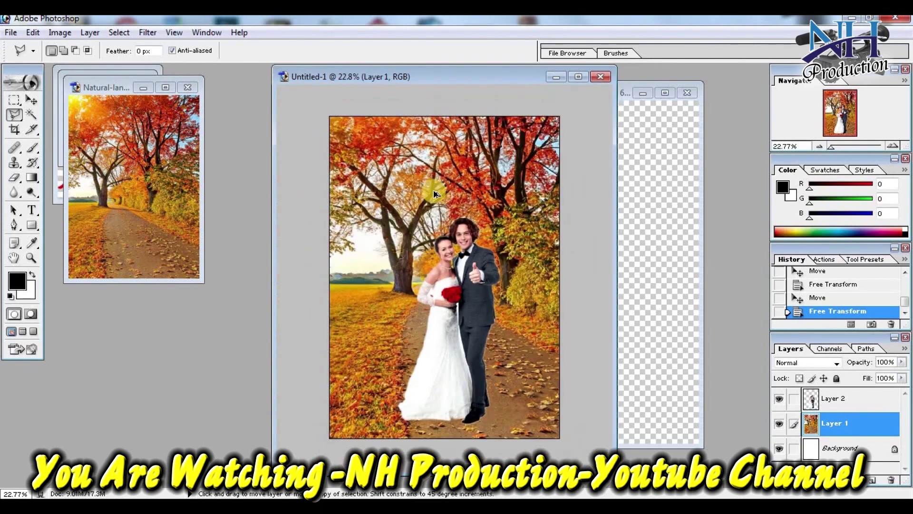
Enlarge the couple slightly with Free Transform and shift them a little to the right on the path
{"action": "left_click", "coordinate": [470, 322], "text": "ctrl"}
{"action": "key", "text": "ctrl+t"}
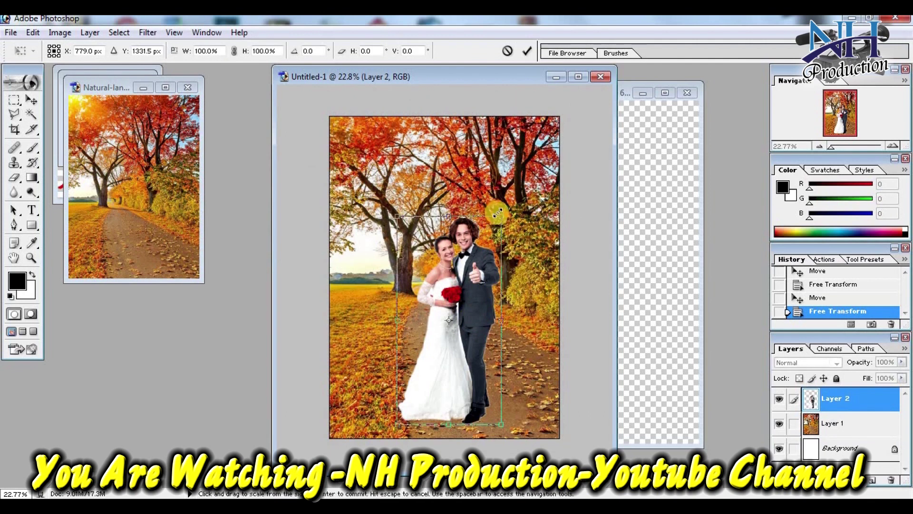
{"action": "left_click_drag", "start_coordinate": [513, 212], "coordinate": [537, 200]}
{"action": "mouse_move", "coordinate": [571, 286]}
{"action": "left_mouse_down"}
{"action": "mouse_move", "coordinate": [563, 271]}
{"action": "mouse_move", "coordinate": [567, 280]}
{"action": "left_mouse_up"}
{"action": "double_click", "coordinate": [492, 276]}
{"action": "key", "text": "l"}
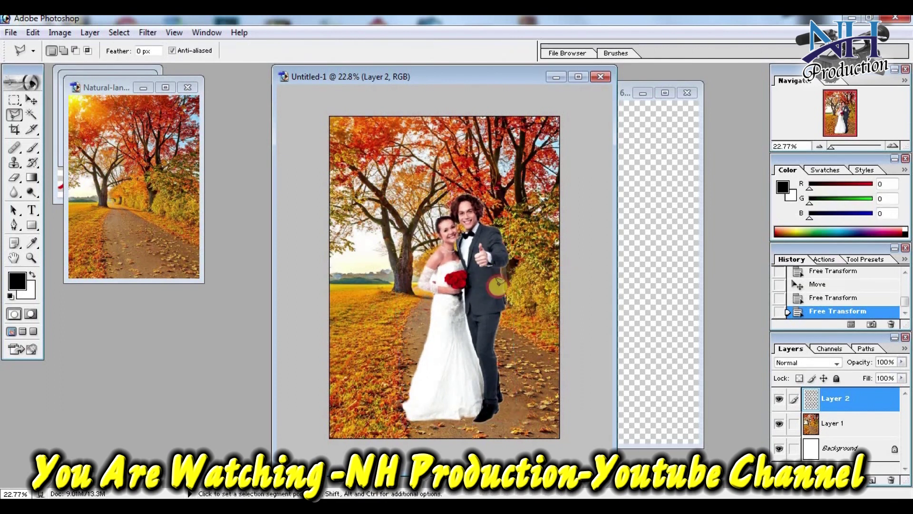
{"action": "left_click_drag", "start_coordinate": [466, 81], "coordinate": [333, 88]}
{"action": "left_click_drag", "start_coordinate": [343, 306], "coordinate": [357, 300]}
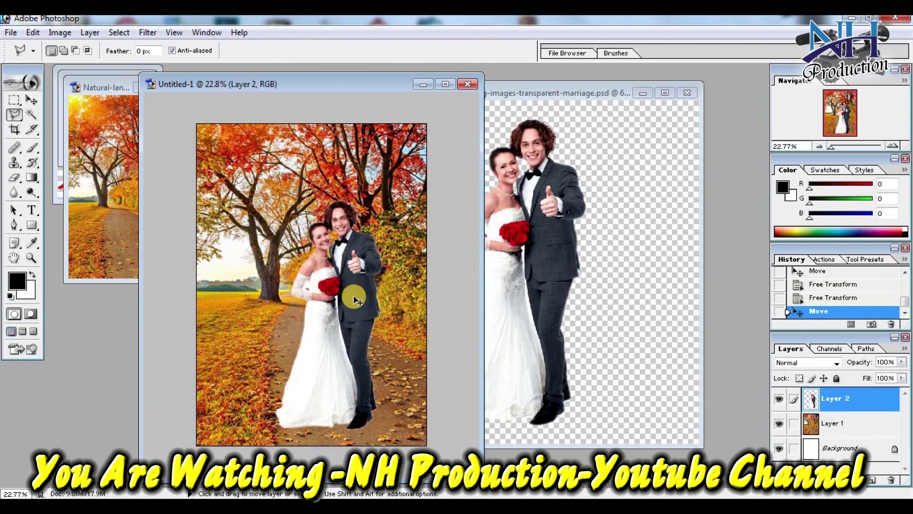
{"action": "left_click_drag", "start_coordinate": [360, 91], "coordinate": [397, 85]}
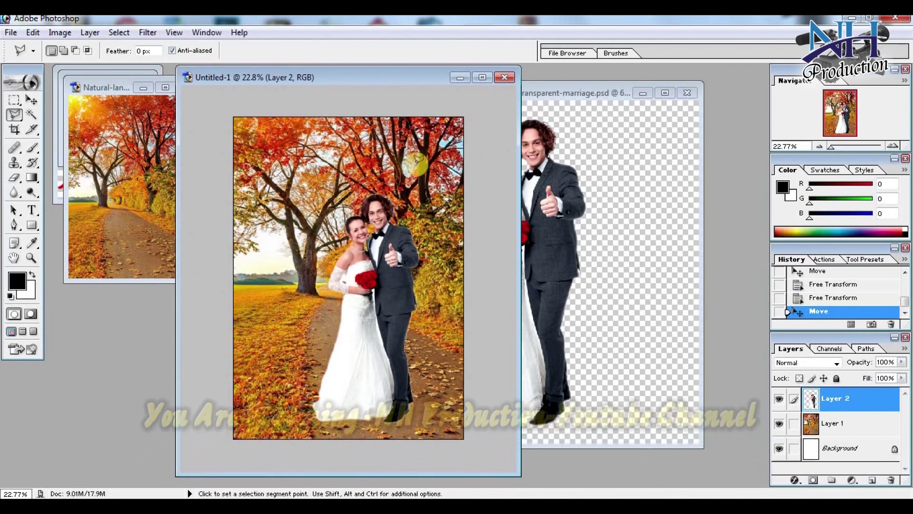
Close the landscape source image, then copy the rose petals from unnamed.png over the couple, scaled to about 315%
{"action": "left_click", "coordinate": [123, 138]}
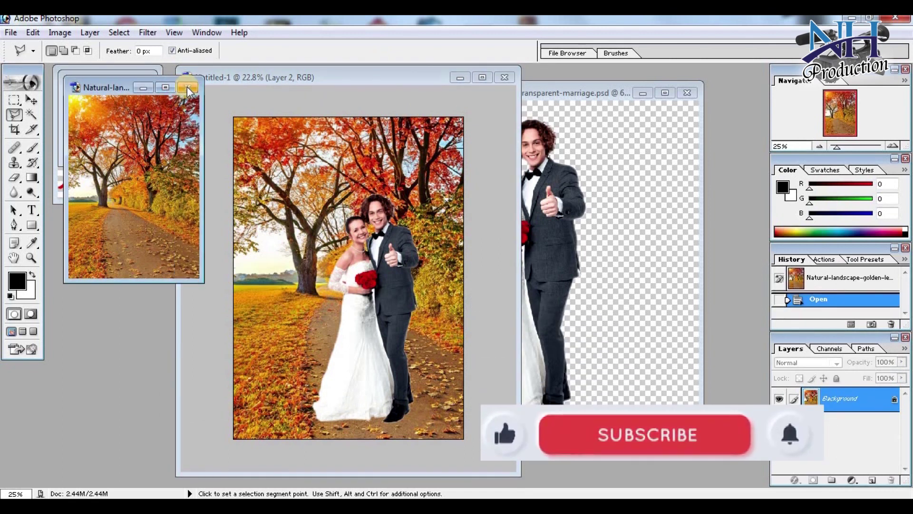
{"action": "left_click", "coordinate": [188, 87]}
{"action": "left_click", "coordinate": [109, 127]}
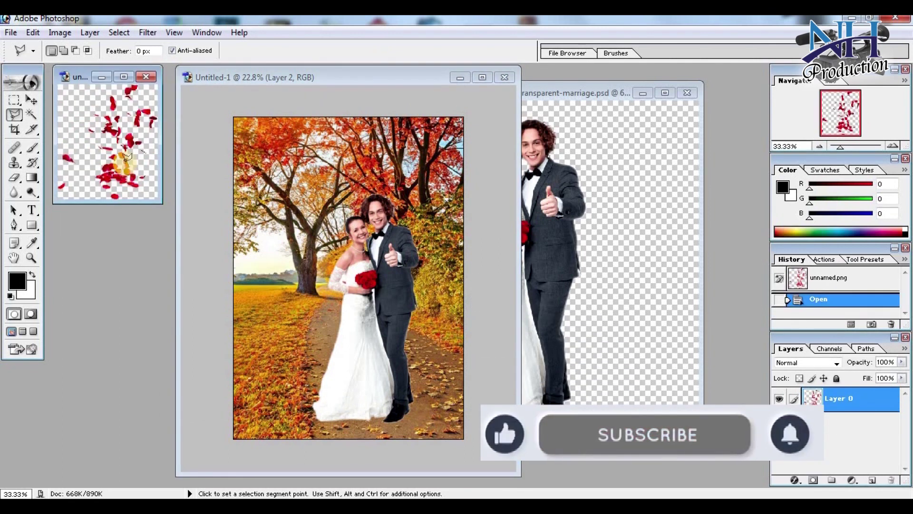
{"action": "key", "text": "ctrl+plus"}
{"action": "left_click_drag", "start_coordinate": [130, 204], "coordinate": [443, 379]}
{"action": "key", "text": "ctrl+t"}
{"action": "mouse_move", "coordinate": [386, 235]}
{"action": "left_mouse_down"}
{"action": "mouse_move", "coordinate": [381, 267]}
{"action": "mouse_move", "coordinate": [348, 255]}
{"action": "mouse_move", "coordinate": [373, 227]}
{"action": "left_mouse_up"}
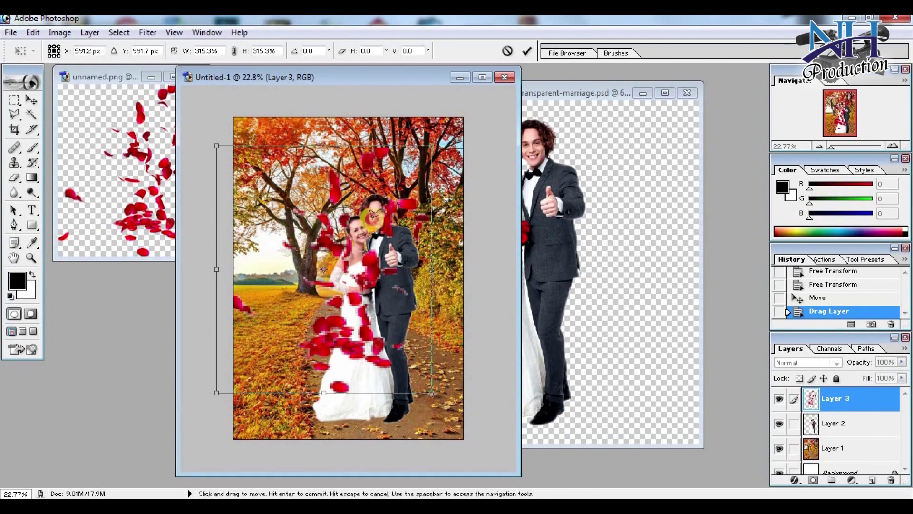
{"action": "key", "text": "Return"}
{"action": "key", "text": "l"}
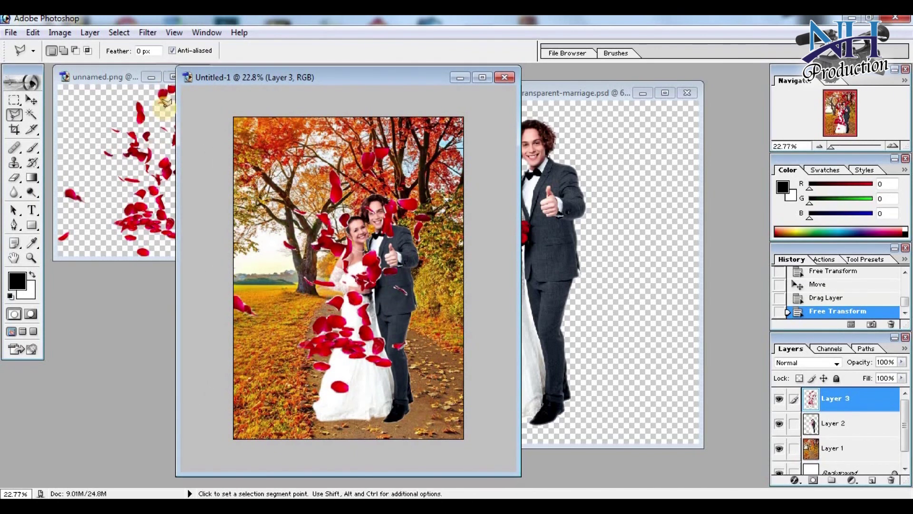
Copy the second rose petal image into the composition as a new layer and hide the first petals layer, Layer 3
{"action": "left_click", "coordinate": [152, 77]}
{"action": "left_click", "coordinate": [130, 120]}
{"action": "left_click_drag", "start_coordinate": [129, 113], "coordinate": [412, 219]}
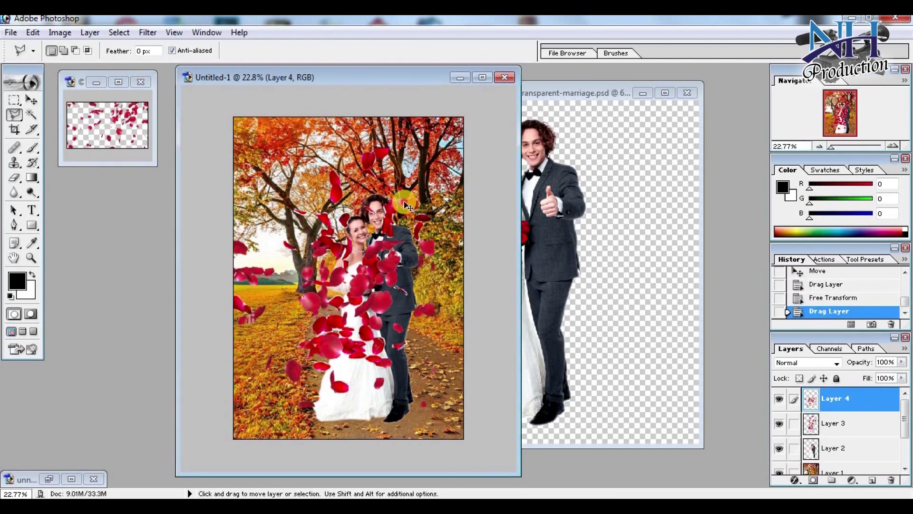
{"action": "left_click", "coordinate": [792, 424]}
{"action": "left_click", "coordinate": [779, 423]}
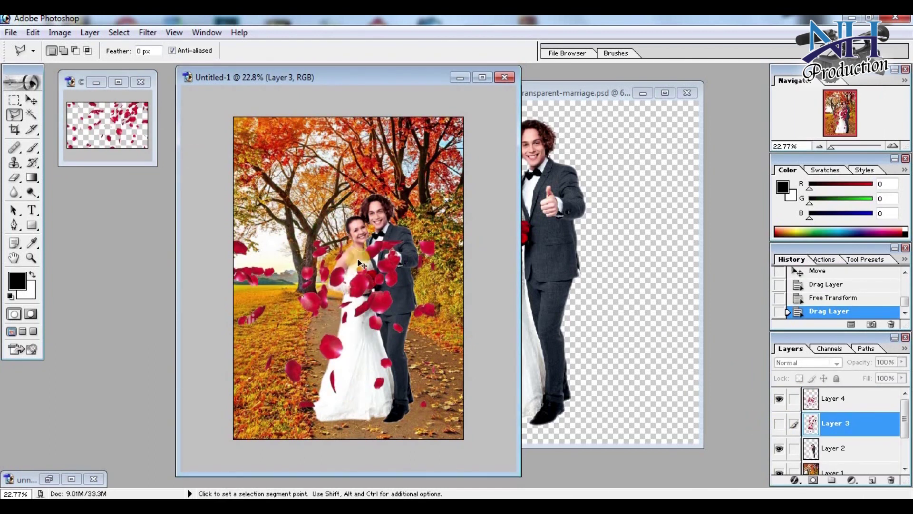
Move the Layer 4 petals up over the tree branches, aligned with the canvas's upper edge
{"action": "left_click_drag", "start_coordinate": [372, 248], "coordinate": [386, 225]}
{"action": "key", "text": "ctrl+t"}
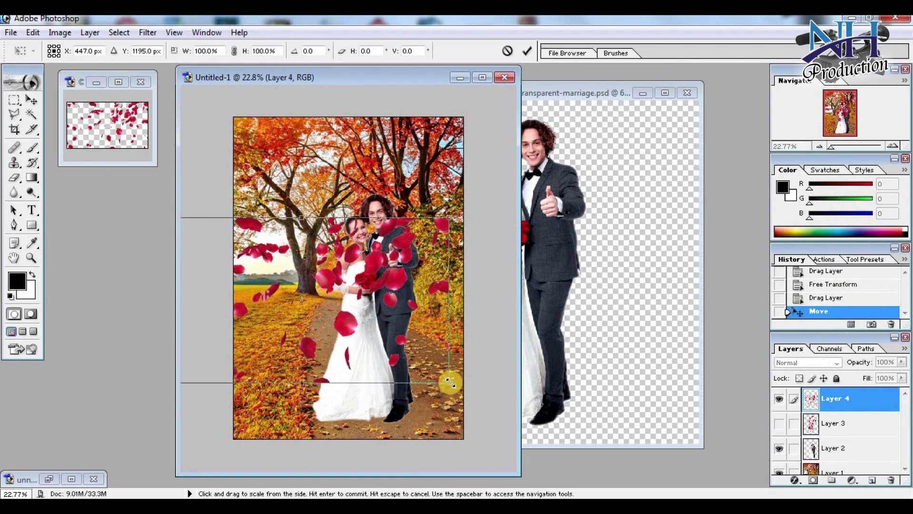
{"action": "right_click", "coordinate": [404, 272]}
{"action": "left_click_drag", "start_coordinate": [367, 256], "coordinate": [383, 154]}
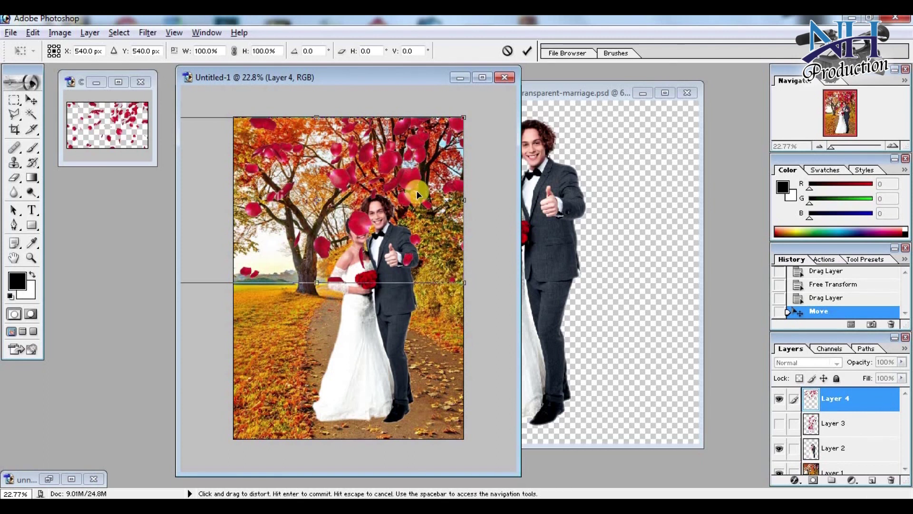
{"action": "key", "text": "Return"}
{"action": "left_click_drag", "start_coordinate": [411, 180], "coordinate": [411, 346]}
{"action": "left_click_drag", "start_coordinate": [358, 230], "coordinate": [343, 232]}
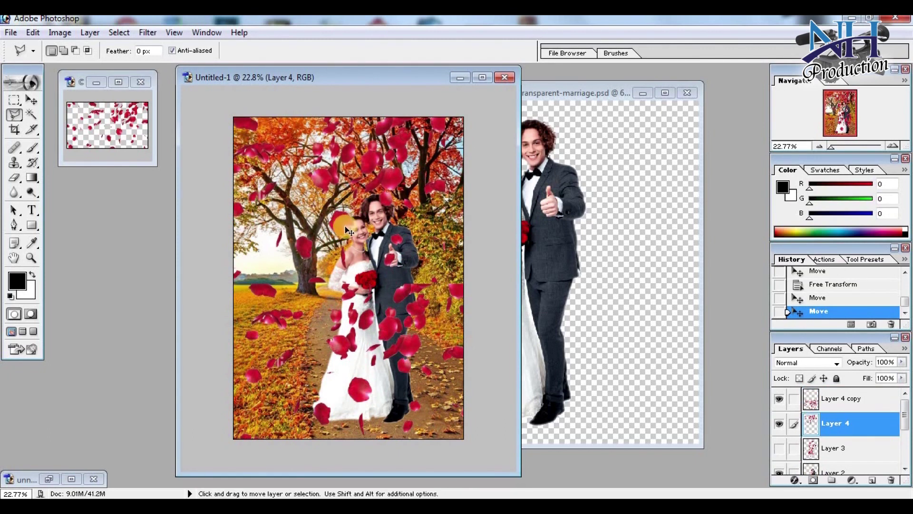
{"action": "left_click_drag", "start_coordinate": [411, 344], "coordinate": [420, 348]}
{"action": "key", "text": "ctrl+alt+z"}
{"action": "key", "text": "ctrl+alt+z"}
{"action": "key", "text": "ctrl+alt+z"}
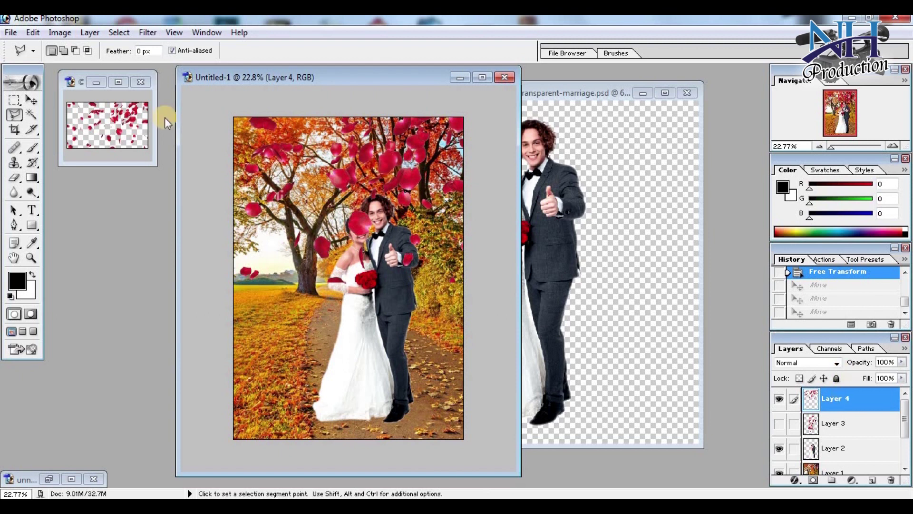
Select the empty area around the Layer 4 petals with the Magic Wand, feather it 0.5 pixels, clear it twice and deselect
{"action": "left_click", "coordinate": [30, 116]}
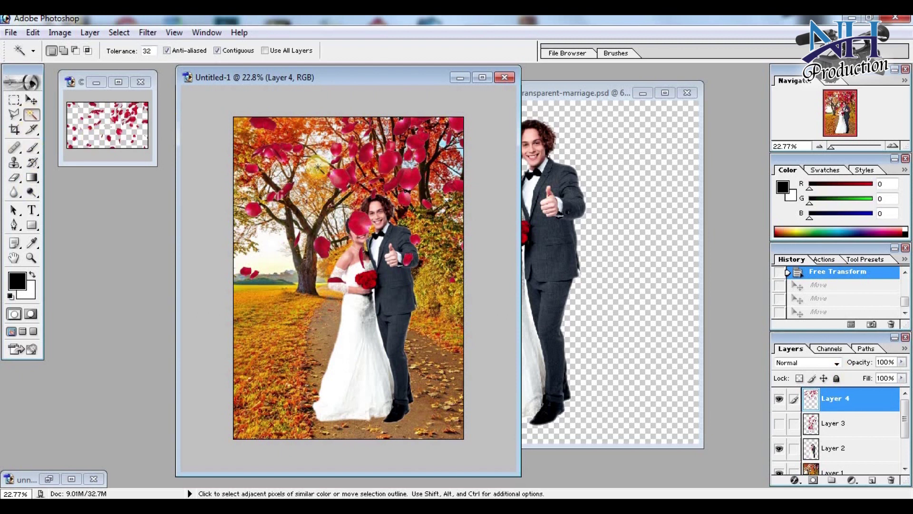
{"action": "left_click", "coordinate": [311, 197]}
{"action": "key", "text": "ctrl+alt+d"}
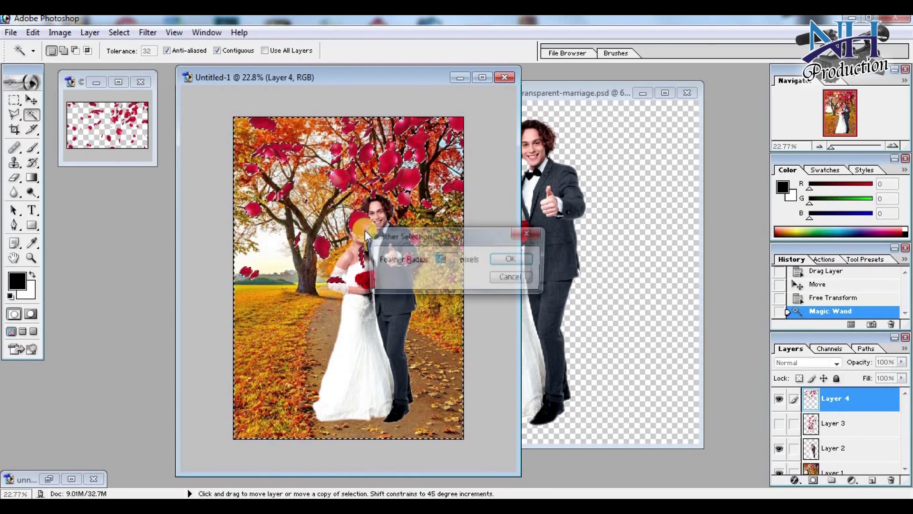
{"action": "key", "text": "BackSpace"}
{"action": "type", "text": ".5"}
{"action": "key", "text": "Return"}
{"action": "key", "text": "Delete"}
{"action": "key", "text": "Delete"}
{"action": "left_click", "coordinate": [403, 234]}
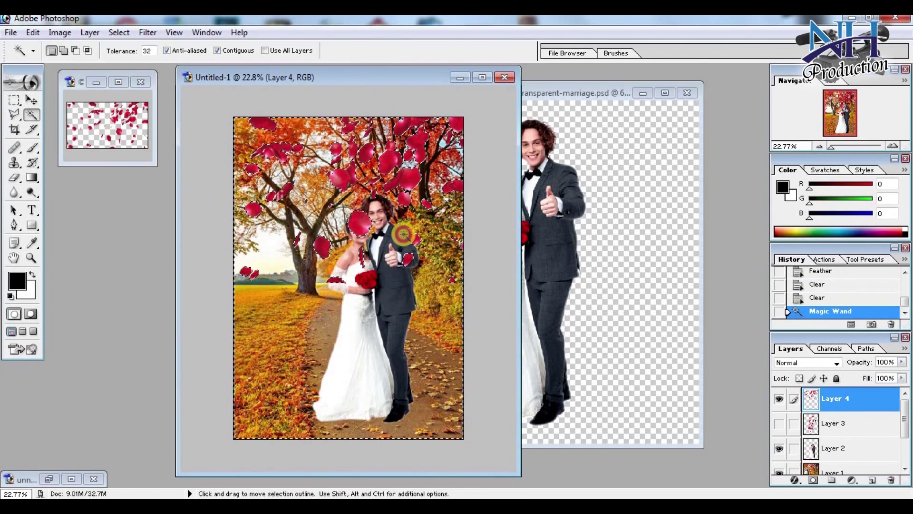
{"action": "left_click", "coordinate": [432, 261]}
{"action": "key", "text": "ctrl+d"}
Apply Selective Color to the Layer 4 petals with Reds at Cyan -82%, Magenta +25% and Black +64%
{"action": "key", "text": "alt+i"}
{"action": "key", "text": "a"}
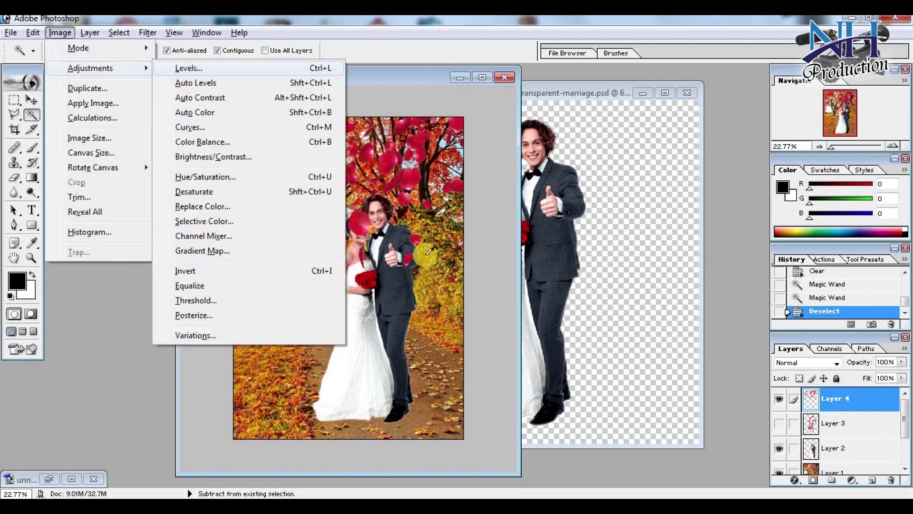
{"action": "key", "text": "s"}
{"action": "left_click_drag", "start_coordinate": [803, 313], "coordinate": [825, 312]}
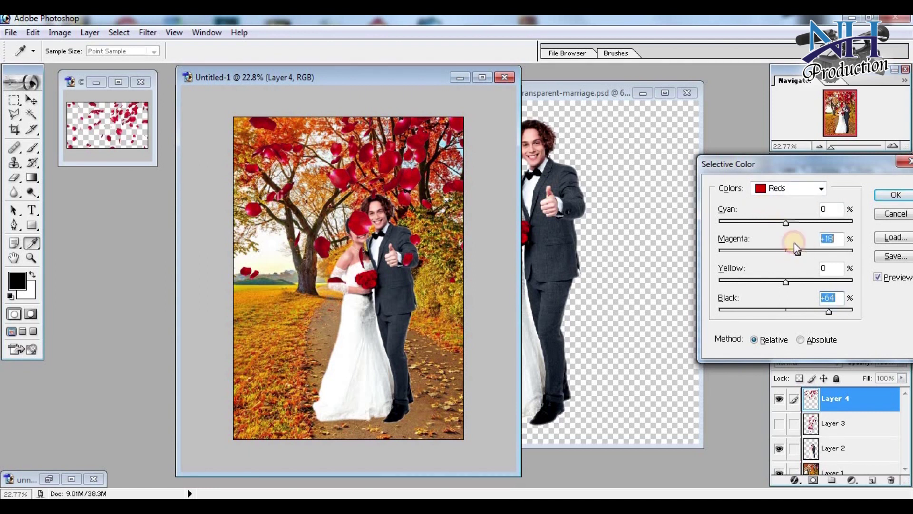
{"action": "left_click_drag", "start_coordinate": [749, 224], "coordinate": [724, 224]}
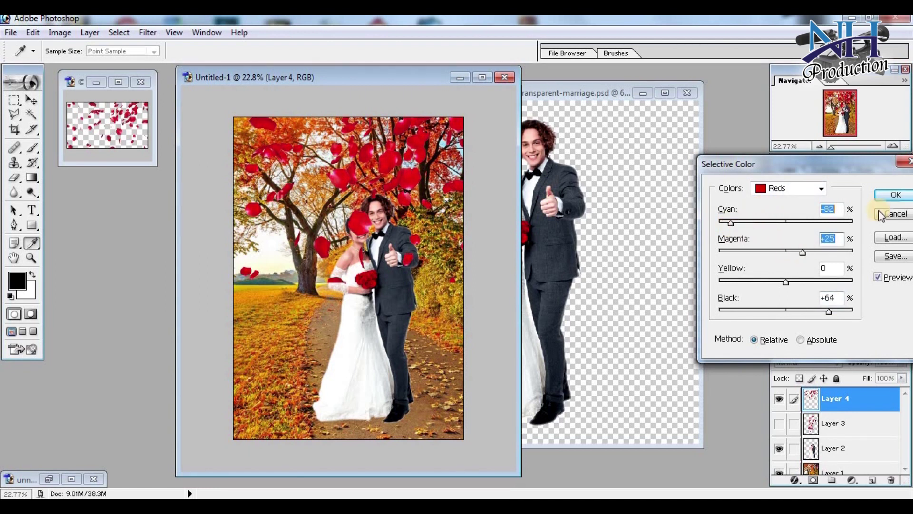
{"action": "left_click", "coordinate": [892, 197]}
Duplicate the Layer 4 petals twice over the lower part of the picture and shift the original petals layer
{"action": "left_click_drag", "start_coordinate": [381, 166], "coordinate": [388, 314]}
{"action": "left_click_drag", "start_coordinate": [399, 278], "coordinate": [351, 230]}
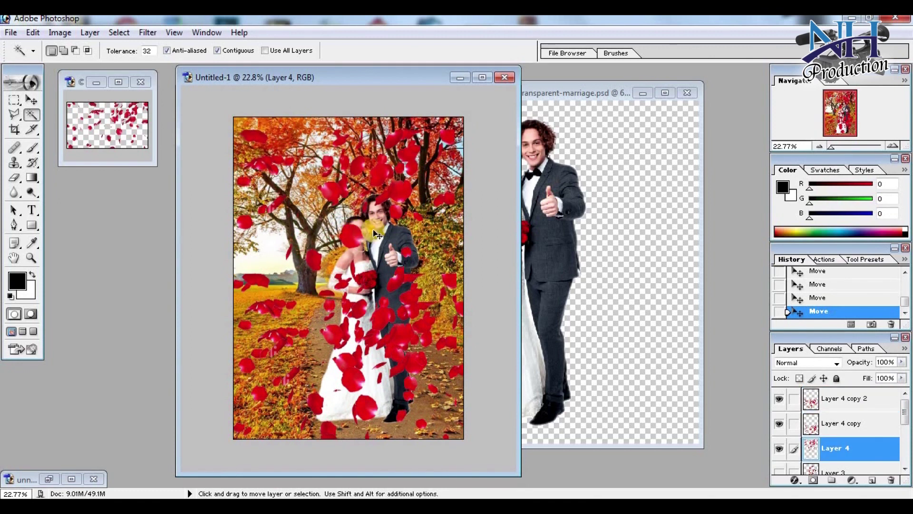
{"action": "left_click_drag", "start_coordinate": [370, 76], "coordinate": [379, 73]}
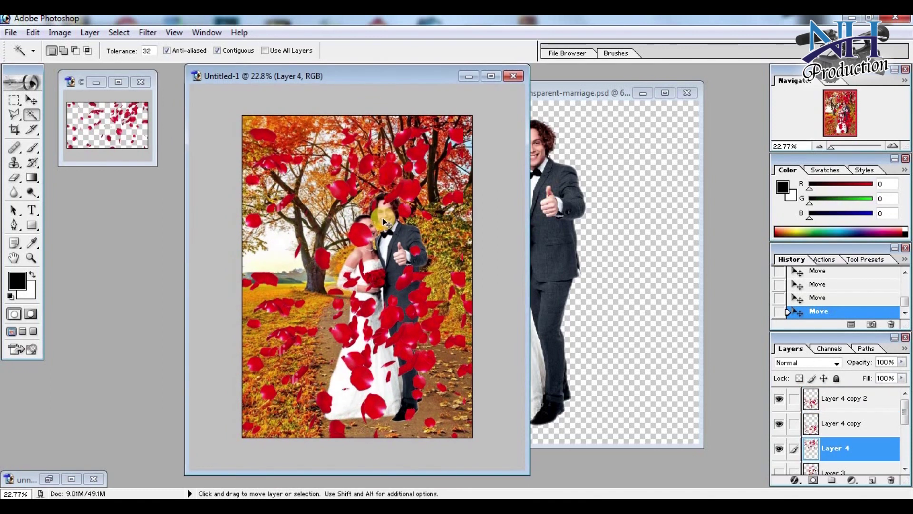
Try enlarging the Layer 4 petals to 125.7% with Free Transform, shifted slightly over the upper part of the picture
{"action": "key", "text": "ctrl+t"}
{"action": "key", "text": "ctrl+0"}
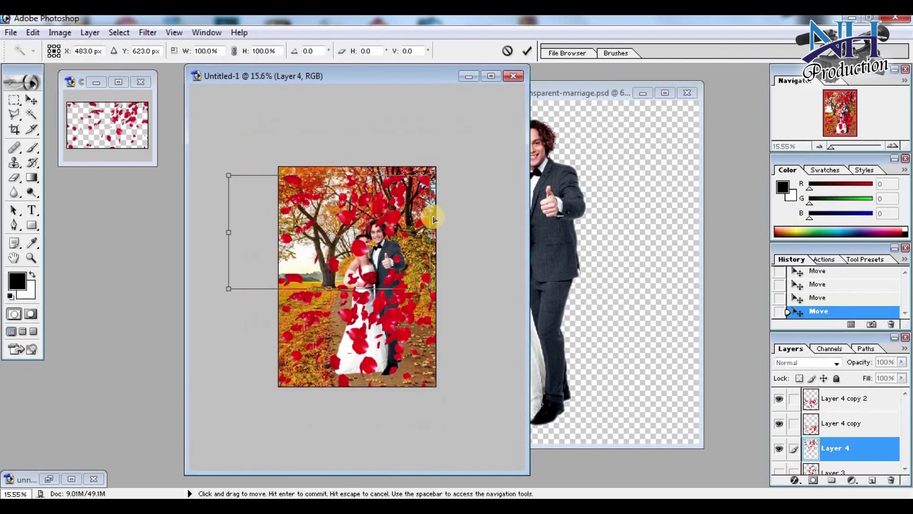
{"action": "left_click_drag", "start_coordinate": [429, 176], "coordinate": [456, 165]}
{"action": "left_click_drag", "start_coordinate": [411, 226], "coordinate": [399, 230]}
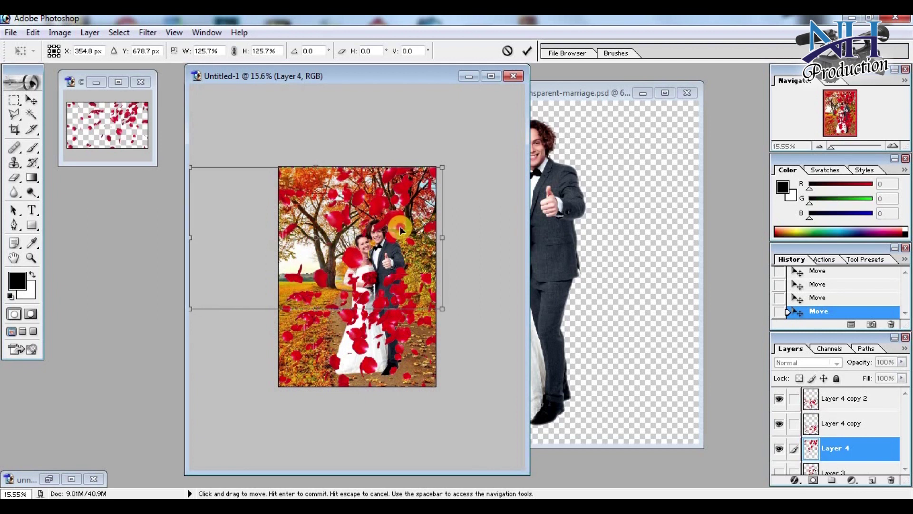
{"action": "key", "text": "Return"}
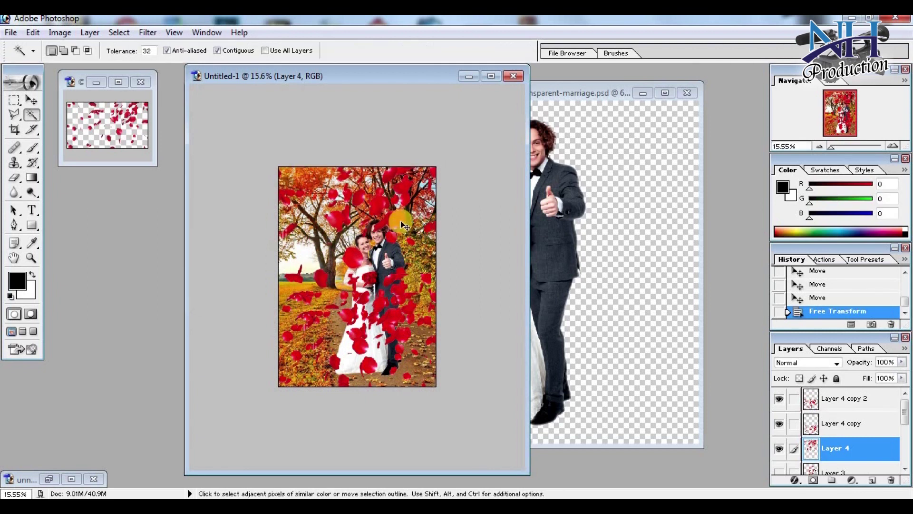
Try stretching the Layer 4 petals to 105.6% width and 91.5% height, and undo both transforms
{"action": "key", "text": "ctrl+t"}
{"action": "left_click_drag", "start_coordinate": [437, 171], "coordinate": [456, 162]}
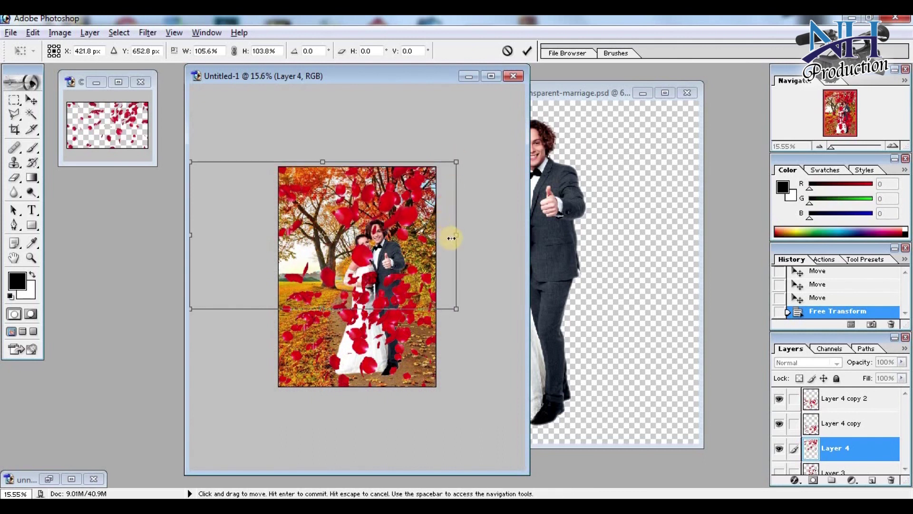
{"action": "mouse_move", "coordinate": [419, 318]}
{"action": "left_mouse_down"}
{"action": "mouse_move", "coordinate": [419, 267]}
{"action": "mouse_move", "coordinate": [420, 301]}
{"action": "left_mouse_up"}
{"action": "left_click_drag", "start_coordinate": [405, 242], "coordinate": [389, 240]}
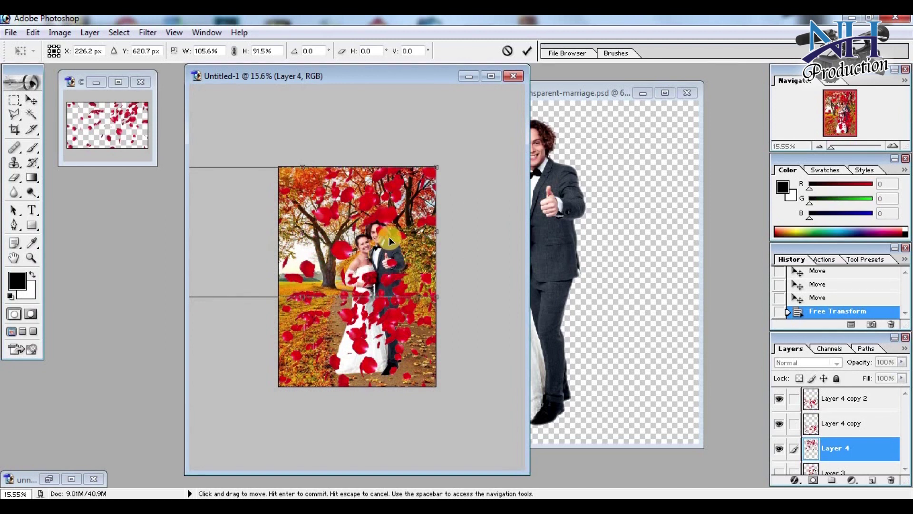
{"action": "key", "text": "w"}
{"action": "key", "text": "ctrl+alt+z"}
{"action": "key", "text": "ctrl+alt+z"}
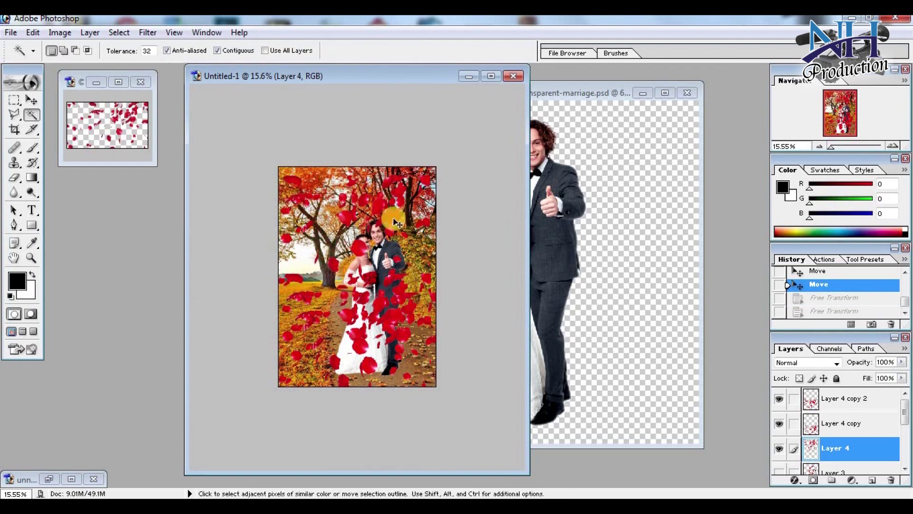
Undo the last Layer 4 move, shift the petal covering the bride's face toward the tree using an elliptical selection, and deselect
{"action": "key", "text": "ctrl+alt+z"}
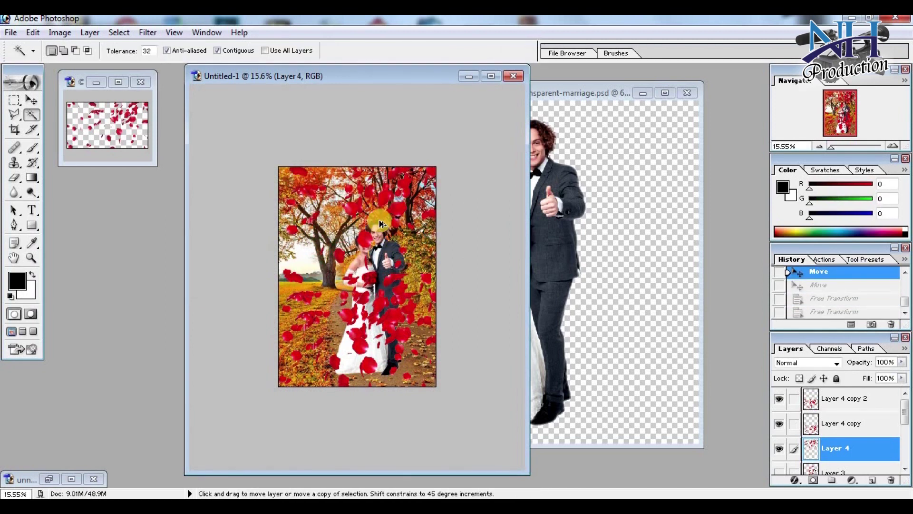
{"action": "key", "text": "ctrl+alt+plus"}
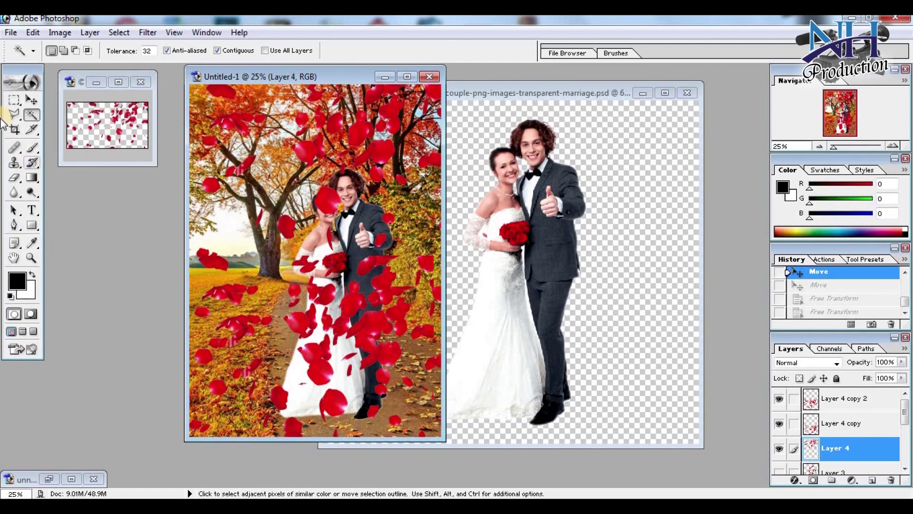
{"action": "left_click", "coordinate": [14, 116]}
{"action": "left_click", "coordinate": [14, 100]}
{"action": "left_click", "coordinate": [57, 108]}
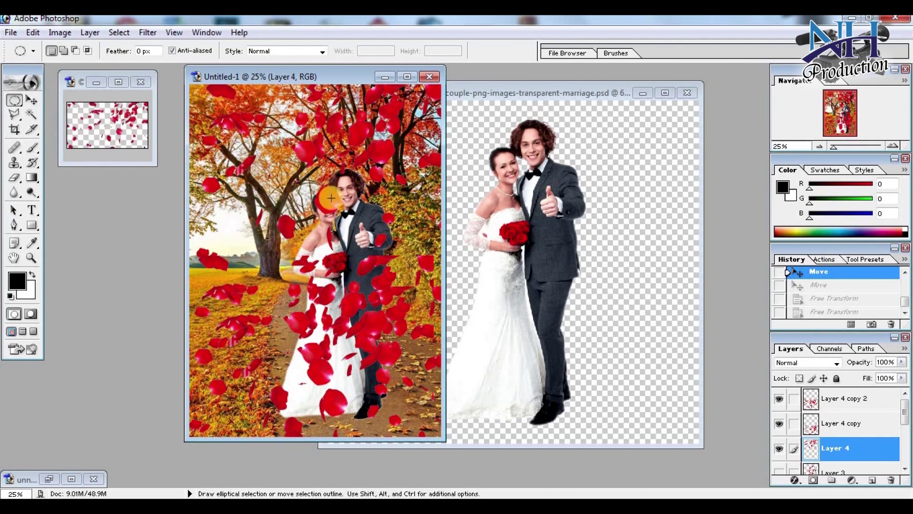
{"action": "left_click_drag", "start_coordinate": [343, 218], "coordinate": [286, 203]}
{"action": "key", "text": "ctrl+z"}
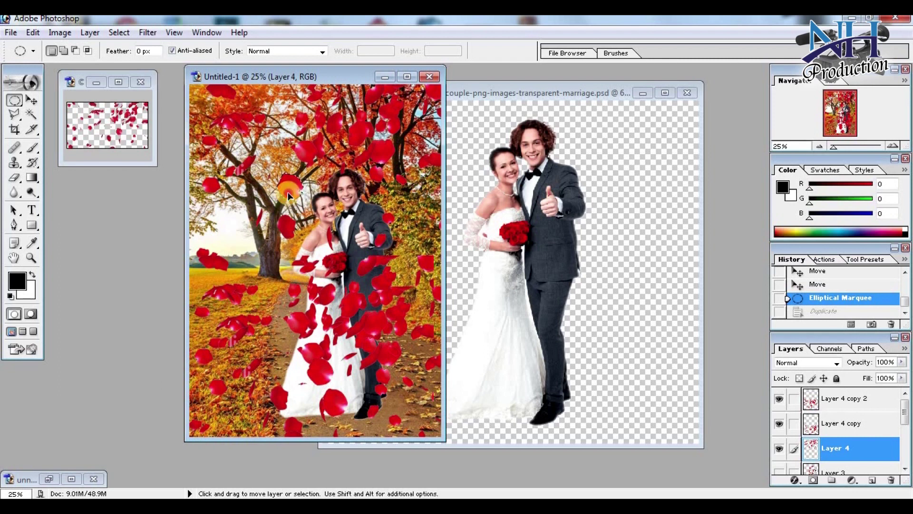
{"action": "left_click", "coordinate": [288, 196], "text": "ctrl"}
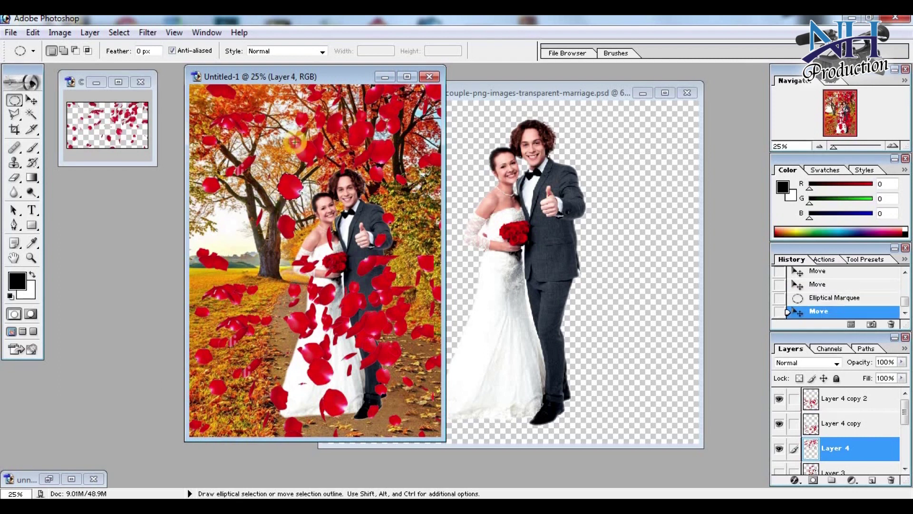
{"action": "key", "text": "ctrl+d"}
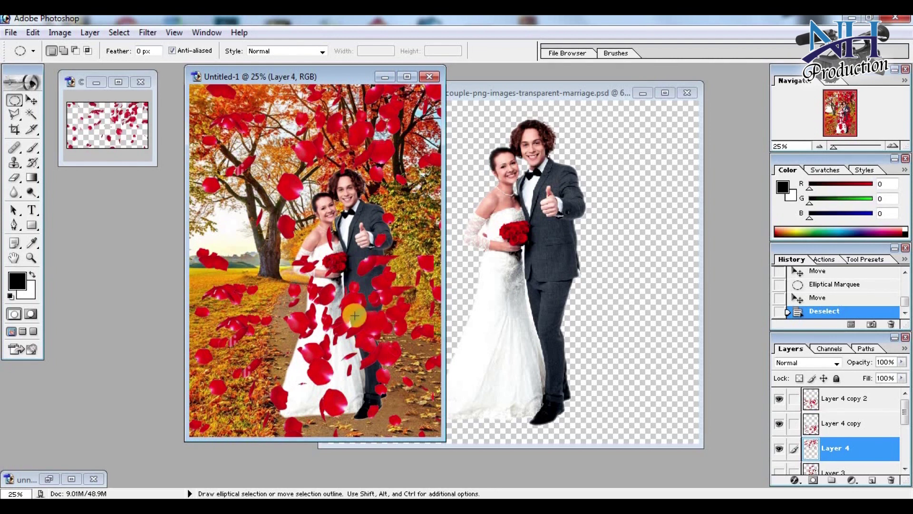
On Layer 4 copy 2, select the petals between the bride's dress and the groom's jacket with an elliptical marquee
{"action": "left_click_drag", "start_coordinate": [367, 316], "coordinate": [372, 320]}
{"action": "key", "text": "ctrl+d"}
{"action": "left_click", "coordinate": [376, 323], "text": "ctrl"}
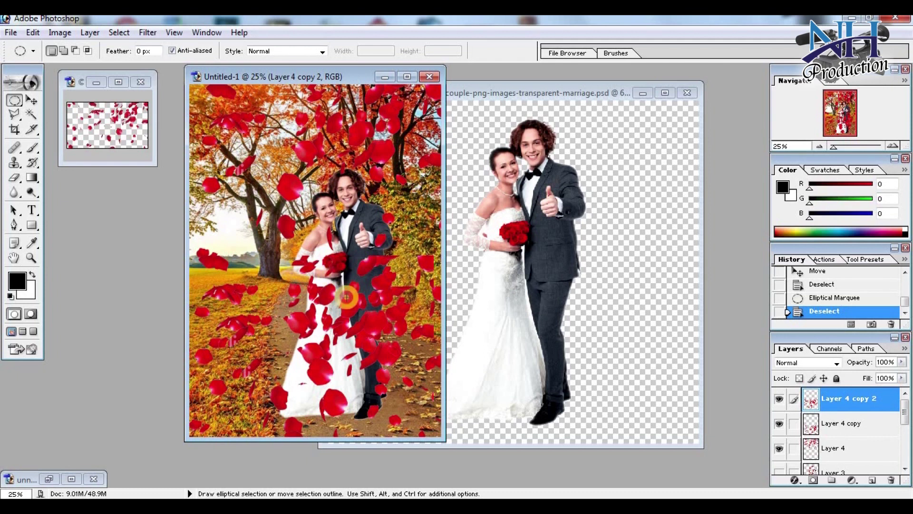
{"action": "left_click_drag", "start_coordinate": [371, 329], "coordinate": [282, 203]}
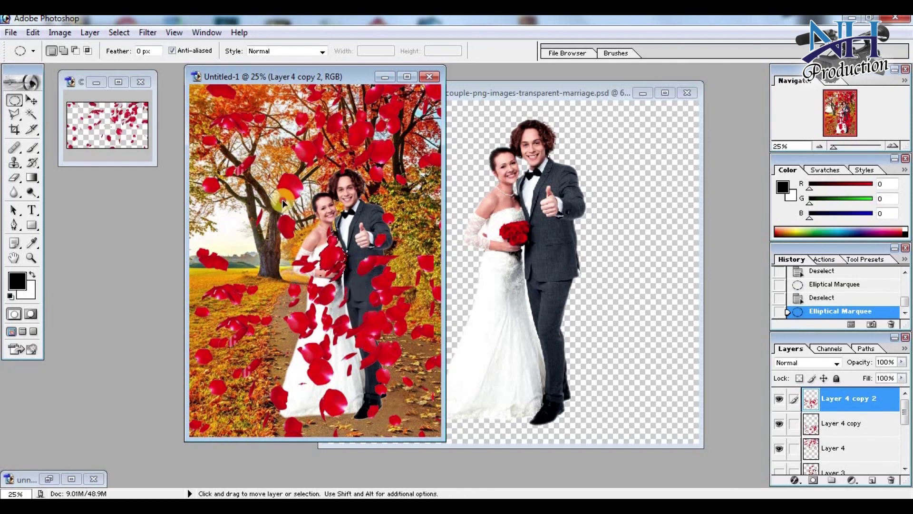
Try placing a copy of the selected petals over the tree trunk, and undo the copy and move
{"action": "left_click_drag", "start_coordinate": [263, 158], "coordinate": [265, 264]}
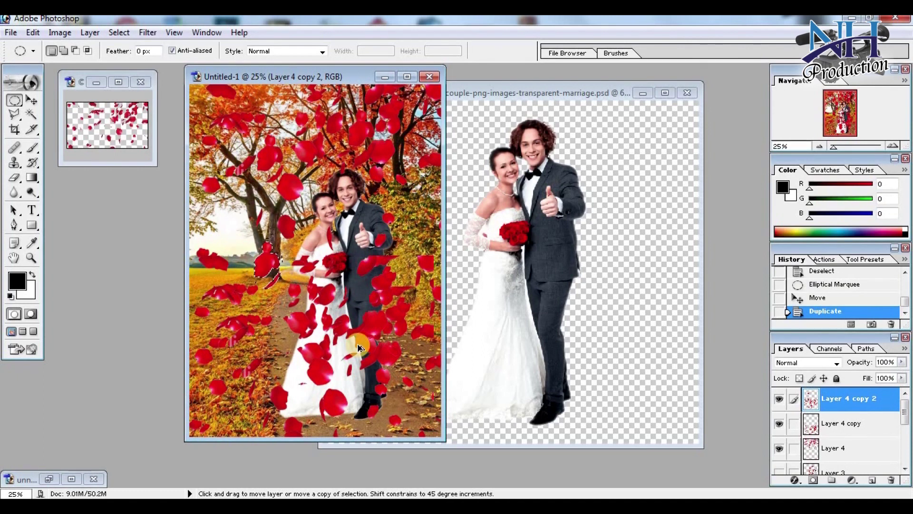
{"action": "key", "text": "ctrl+z"}
{"action": "key", "text": "ctrl+alt+z"}
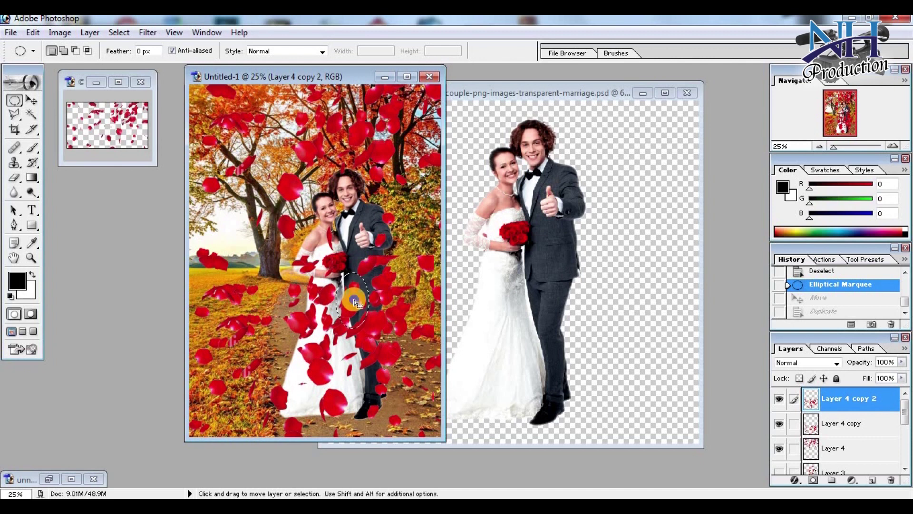
Feather the elliptical petal selection, duplicate its petals to the bright sky area beside the tree trunk, and deselect
{"action": "right_click", "coordinate": [355, 302]}
{"action": "left_click", "coordinate": [391, 100]}
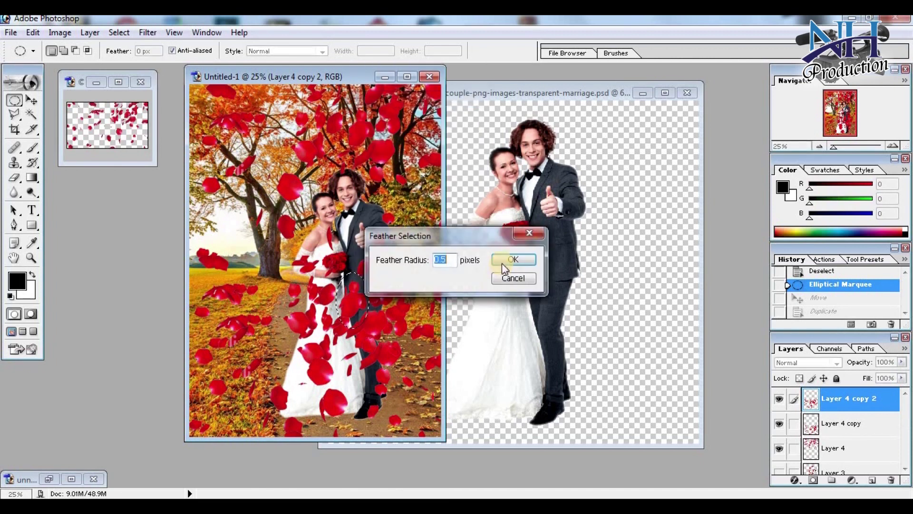
{"action": "type", "text": "1"}
{"action": "type", "text": "5"}
{"action": "left_click", "coordinate": [507, 259]}
{"action": "left_click_drag", "start_coordinate": [346, 307], "coordinate": [251, 257]}
{"action": "key", "text": "ctrl+d"}
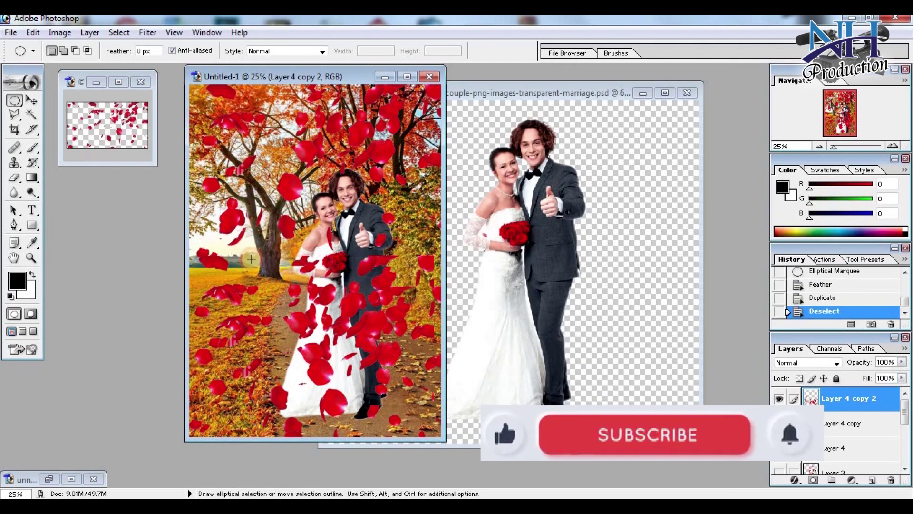
Convert the Background into the regular layer Layer 0 and place it above all other layers
{"action": "key", "text": "ctrl+plus"}
{"action": "key", "text": "ctrl+minus"}
{"action": "left_click_drag", "start_coordinate": [322, 77], "coordinate": [274, 84]}
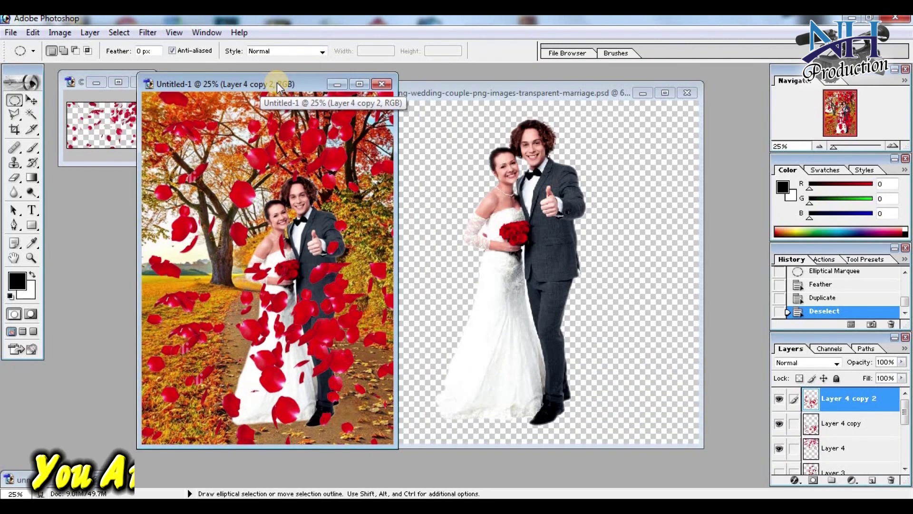
{"action": "left_click", "coordinate": [317, 233], "text": "ctrl"}
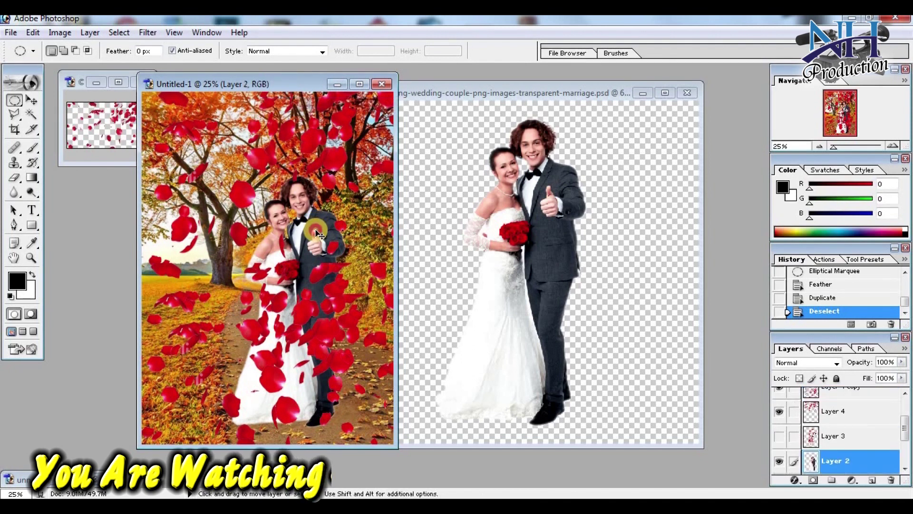
{"action": "left_click", "coordinate": [847, 459]}
{"action": "scroll", "coordinate": [847, 459], "scroll_direction": "down", "scroll_amount": 2}
{"action": "double_click", "coordinate": [870, 463]}
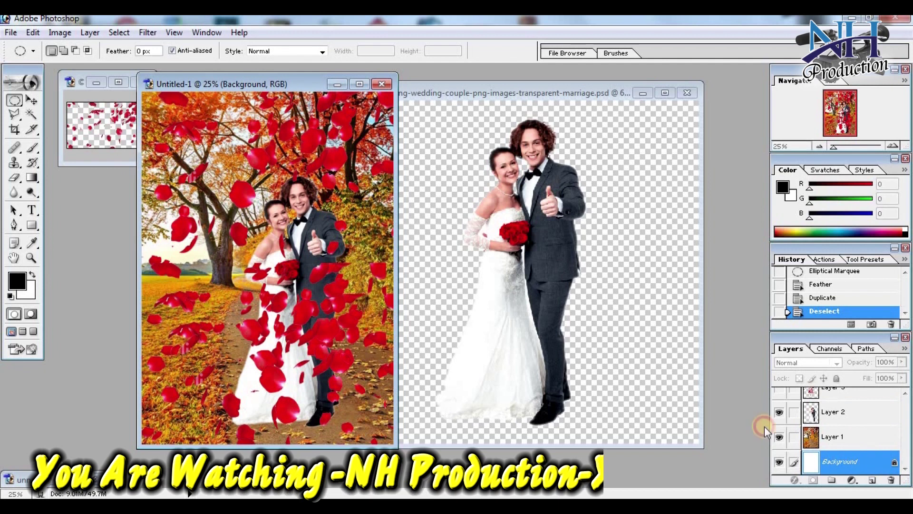
{"action": "left_click", "coordinate": [531, 241]}
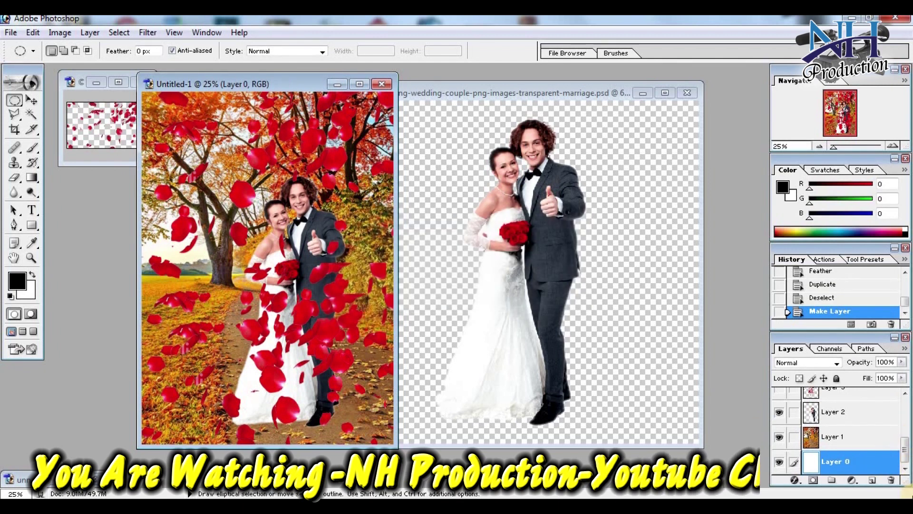
{"action": "left_click_drag", "start_coordinate": [851, 471], "coordinate": [851, 400]}
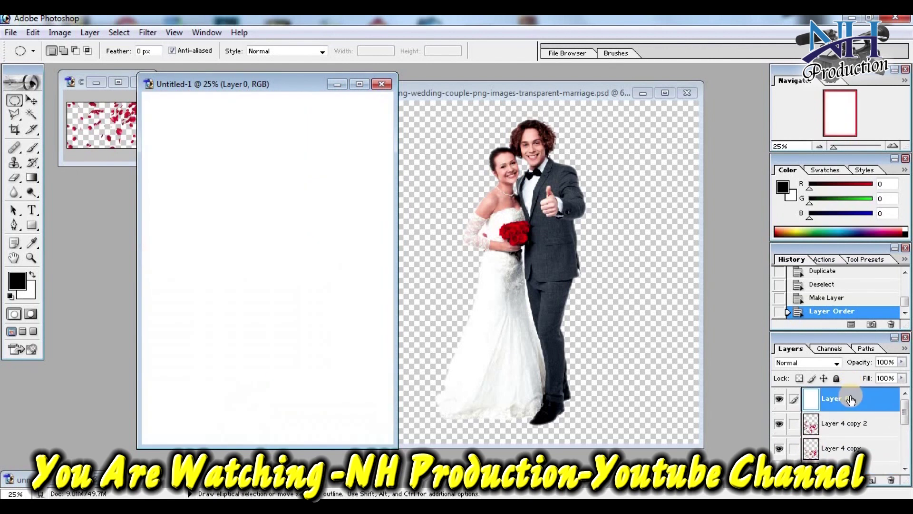
Draw a tall elliptical selection nearly filling the canvas on Layer 0 and center it
{"action": "left_click_drag", "start_coordinate": [231, 83], "coordinate": [256, 83]}
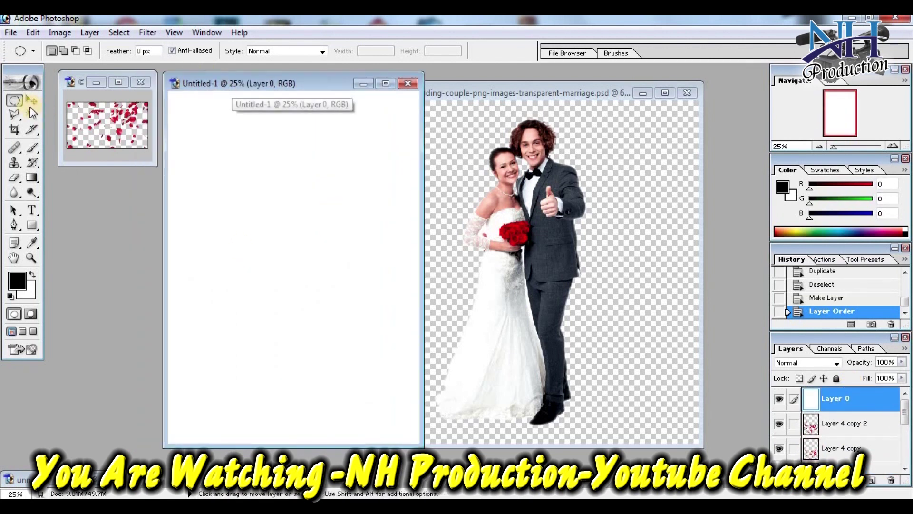
{"action": "key", "text": "ctrl+0"}
{"action": "left_click_drag", "start_coordinate": [218, 145], "coordinate": [388, 386]}
{"action": "left_click_drag", "start_coordinate": [316, 296], "coordinate": [322, 267]}
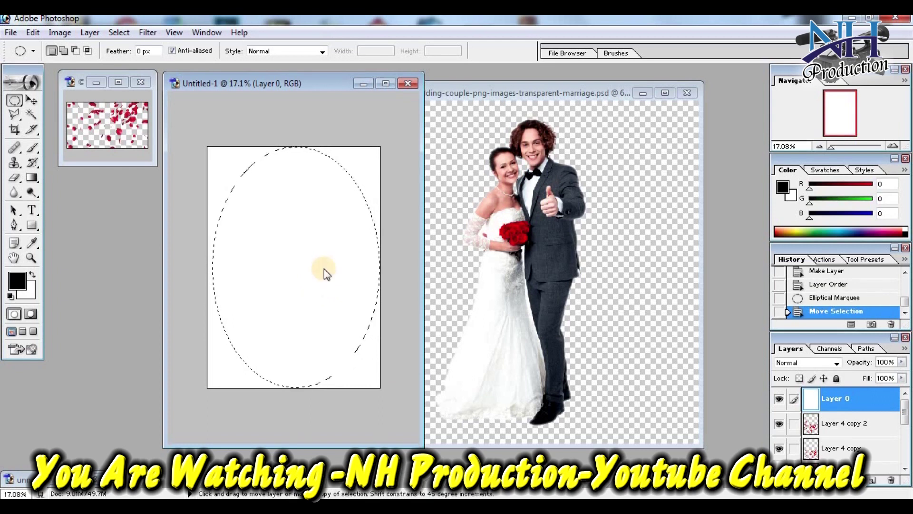
Feather the ellipse 100 pixels, clear it twice from Layer 0, deselect and invert the layer to a black vignette
{"action": "key", "text": "ctrl+alt+d"}
{"action": "type", "text": "100"}
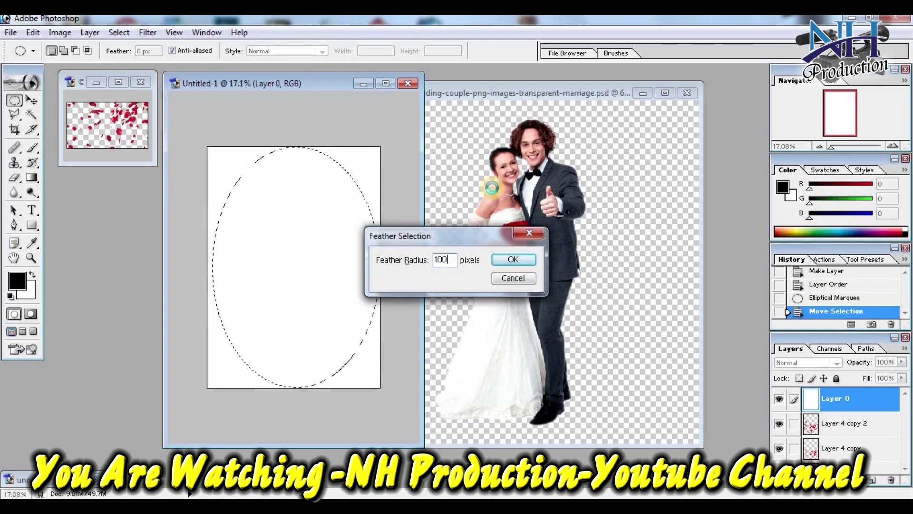
{"action": "key", "text": "Return"}
{"action": "key", "text": "Delete"}
{"action": "key", "text": "Delete"}
{"action": "key", "text": "ctrl+d"}
{"action": "key", "text": "ctrl+i"}
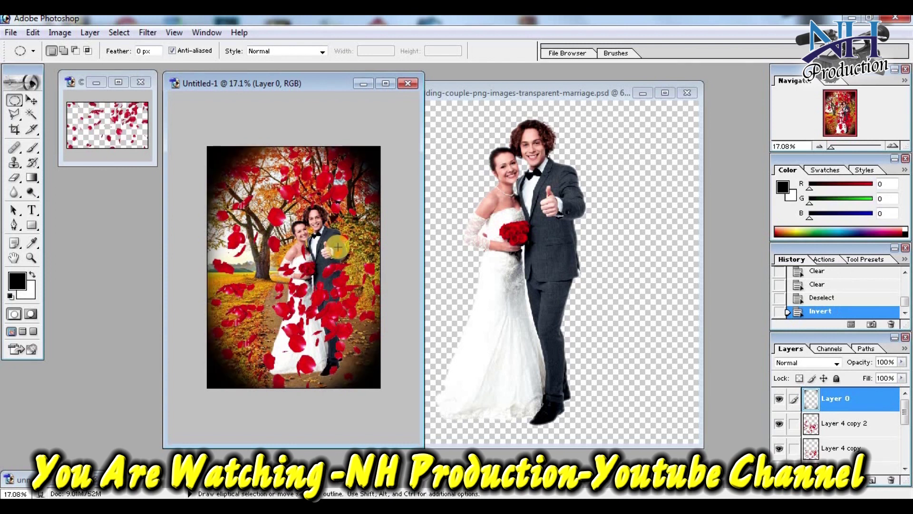
Undo the vignette on Layer 0 back to the unfeathered elliptical selection
{"action": "key", "text": "ctrl+plus"}
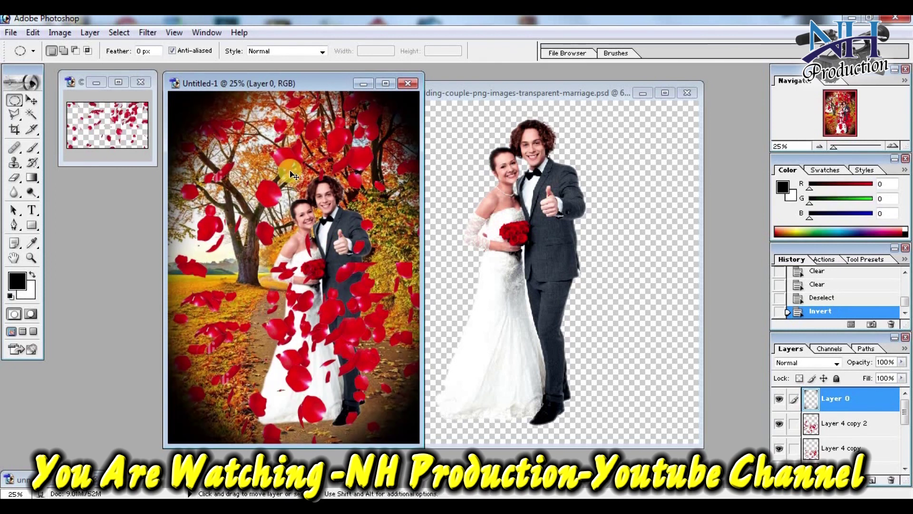
{"action": "left_click_drag", "start_coordinate": [273, 88], "coordinate": [253, 91]}
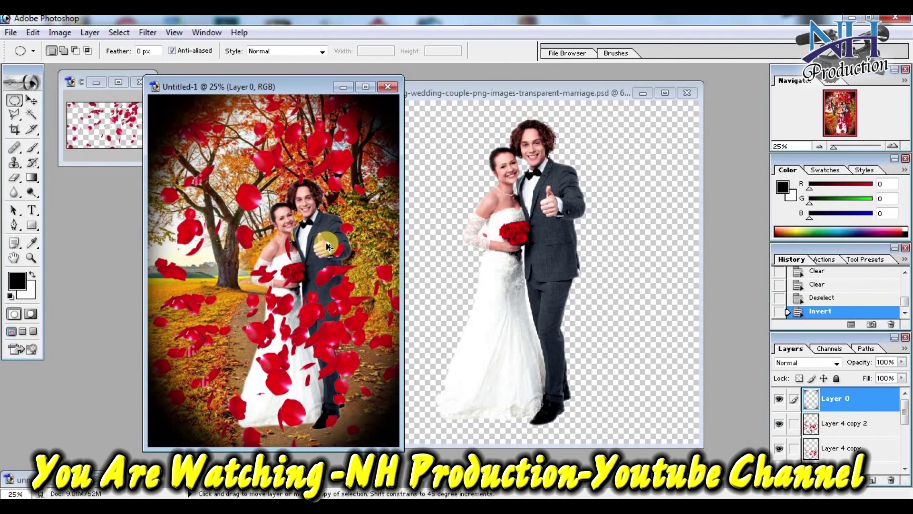
{"action": "key", "text": "ctrl+alt+z"}
{"action": "key", "text": "ctrl+alt+z"}
{"action": "key", "text": "ctrl+alt+z"}
{"action": "key", "text": "ctrl+alt+z"}
{"action": "key", "text": "ctrl+alt+z"}
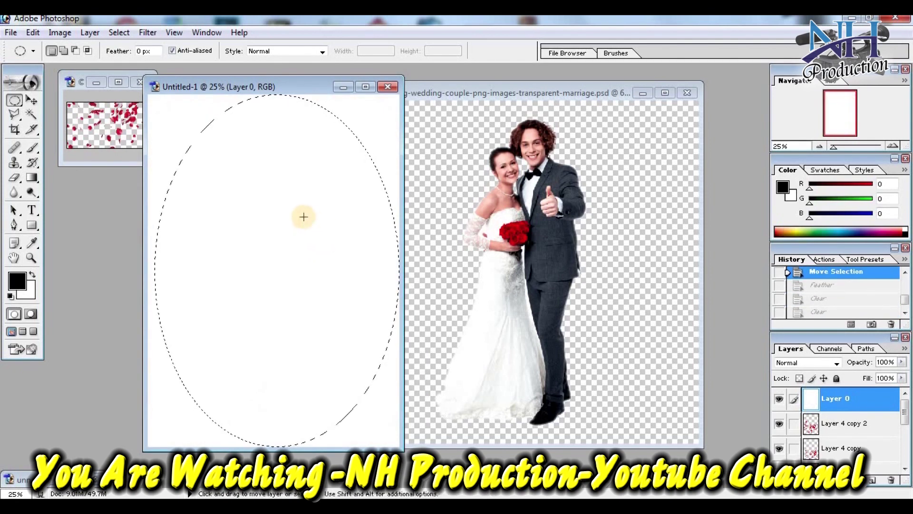
Replace the selection on Layer 0 with a larger centered ellipse extending past the canvas edges and open the Feather Selection settings
{"action": "key", "text": "ctrl+d"}
{"action": "left_click_drag", "start_coordinate": [352, 444], "coordinate": [421, 482]}
{"action": "mouse_move", "coordinate": [317, 341]}
{"action": "left_mouse_down"}
{"action": "mouse_move", "coordinate": [302, 330]}
{"action": "mouse_move", "coordinate": [305, 322]}
{"action": "left_mouse_up"}
{"action": "key", "text": "ctrl+alt+d"}
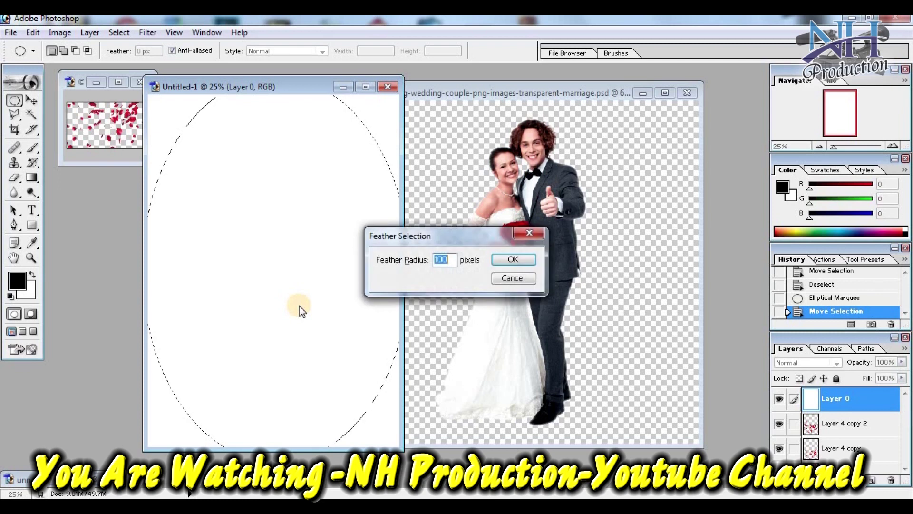